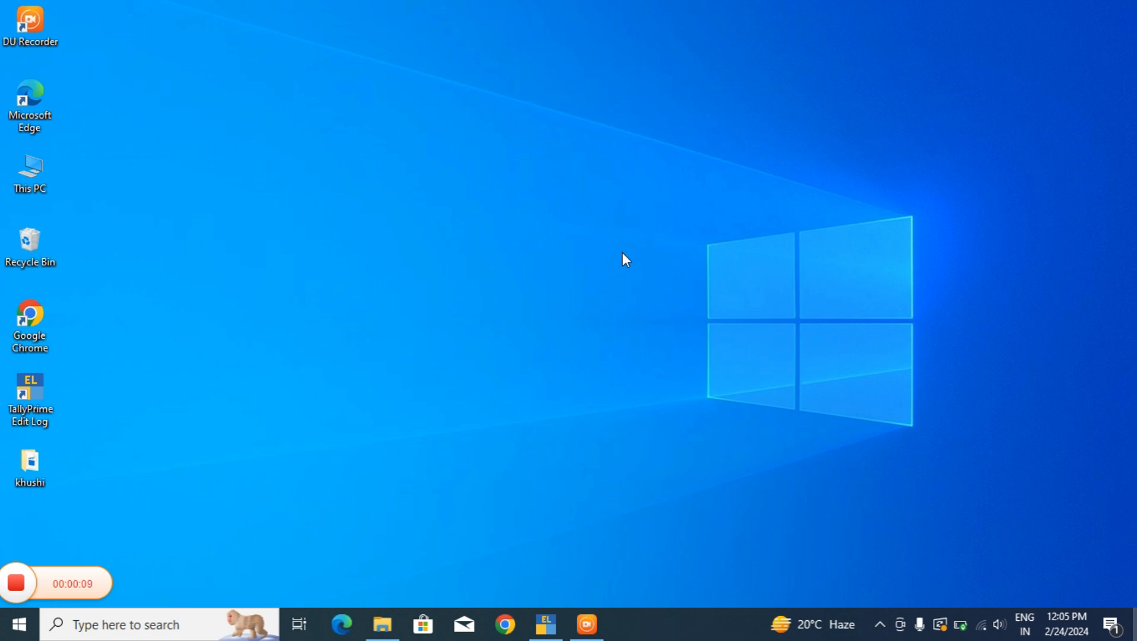
Refresh the desktop and switch to TallyPrime
right_click(615, 128)
left_click(655, 183)
left_click(556, 621)
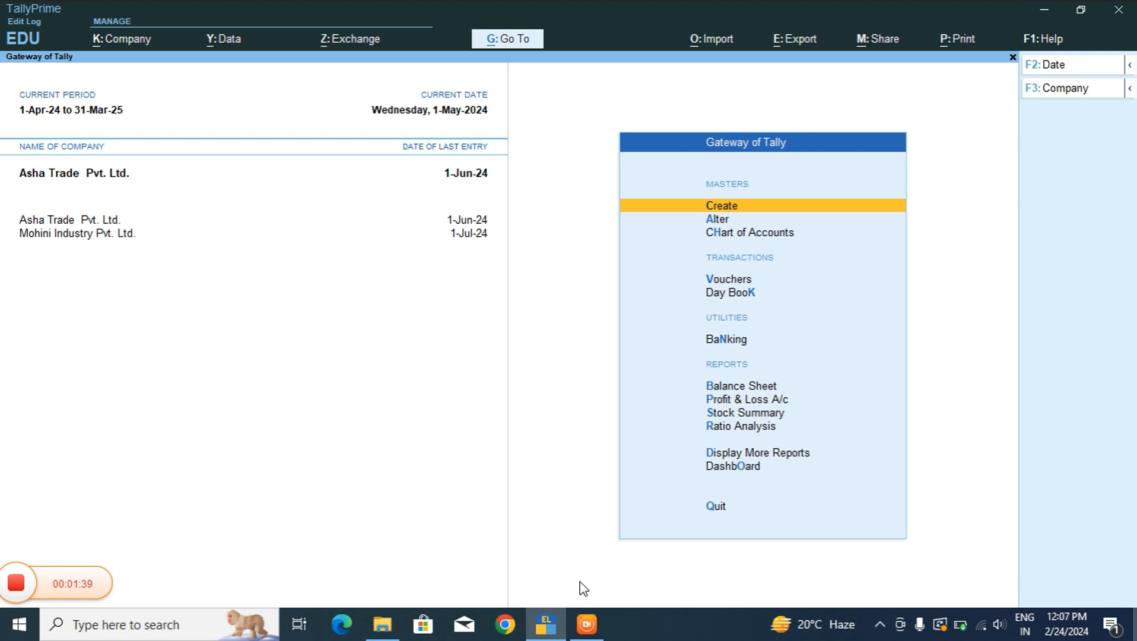
Examine the Credit Note and Debit Note entries in the list of voucher types available for alteration, then return to the Gateway
key("Down")
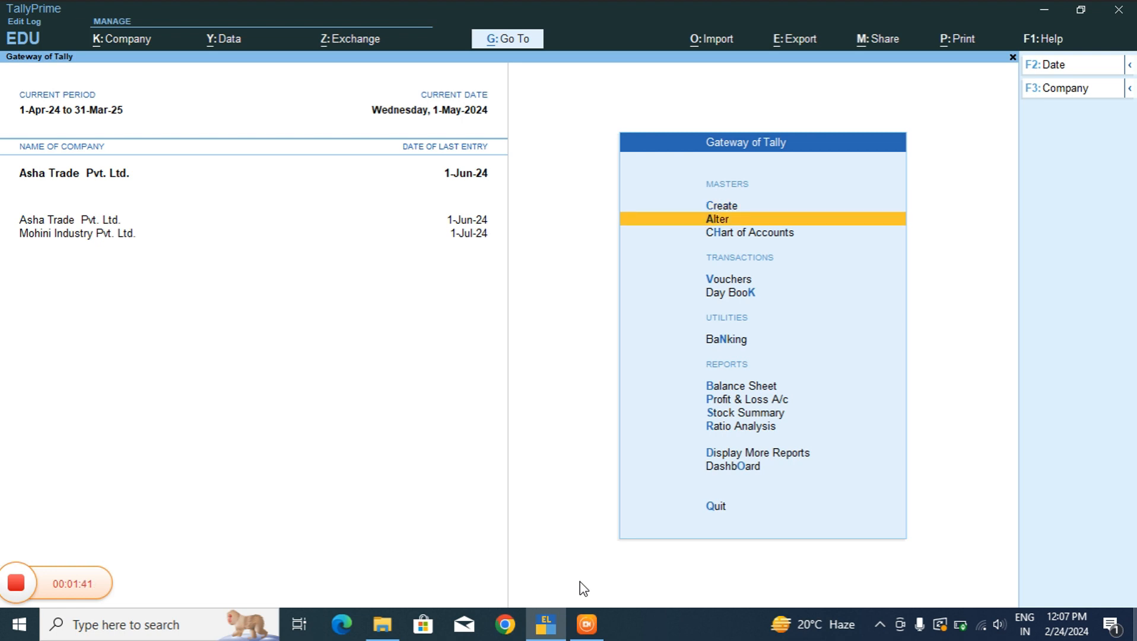
key("Return")
key("Down")
key("Down")
key("Down")
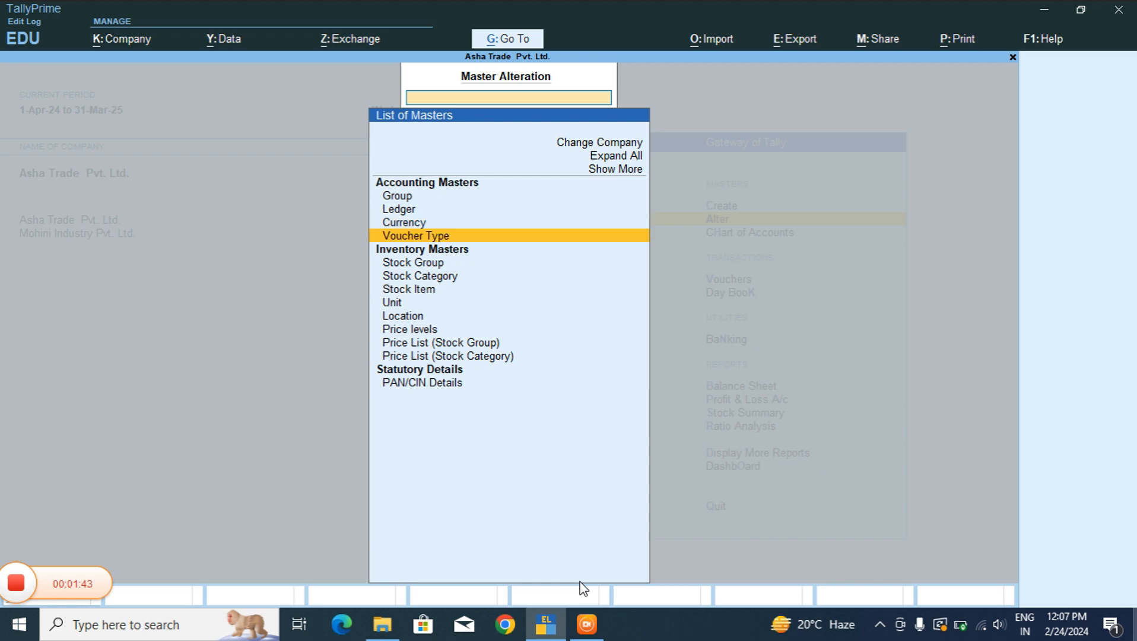
key("Return")
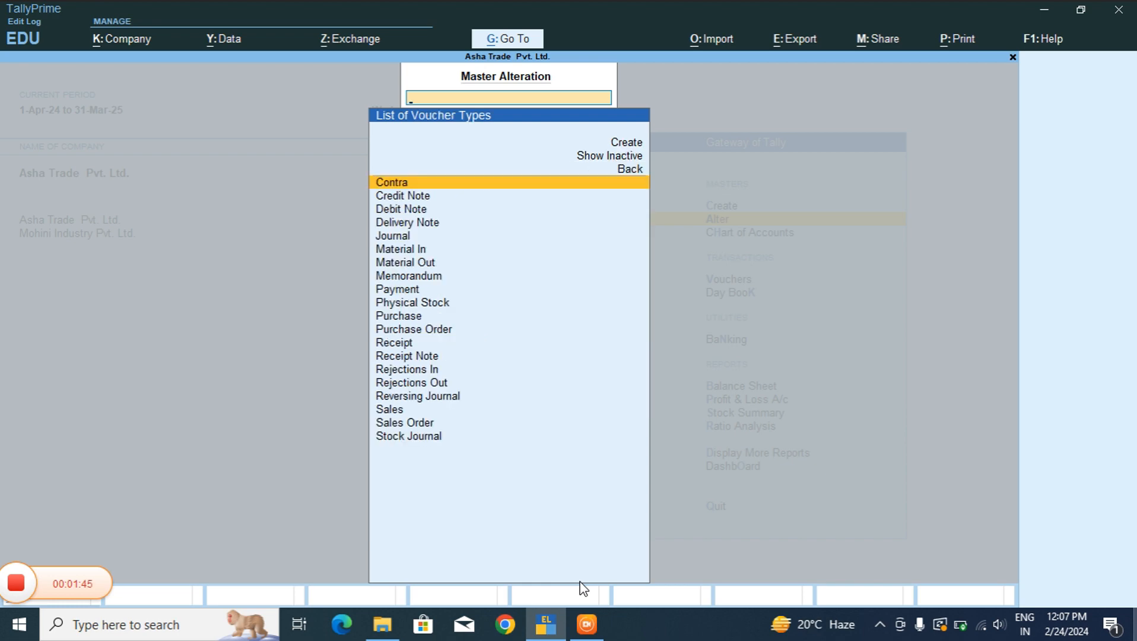
key("Down")
key("Down")
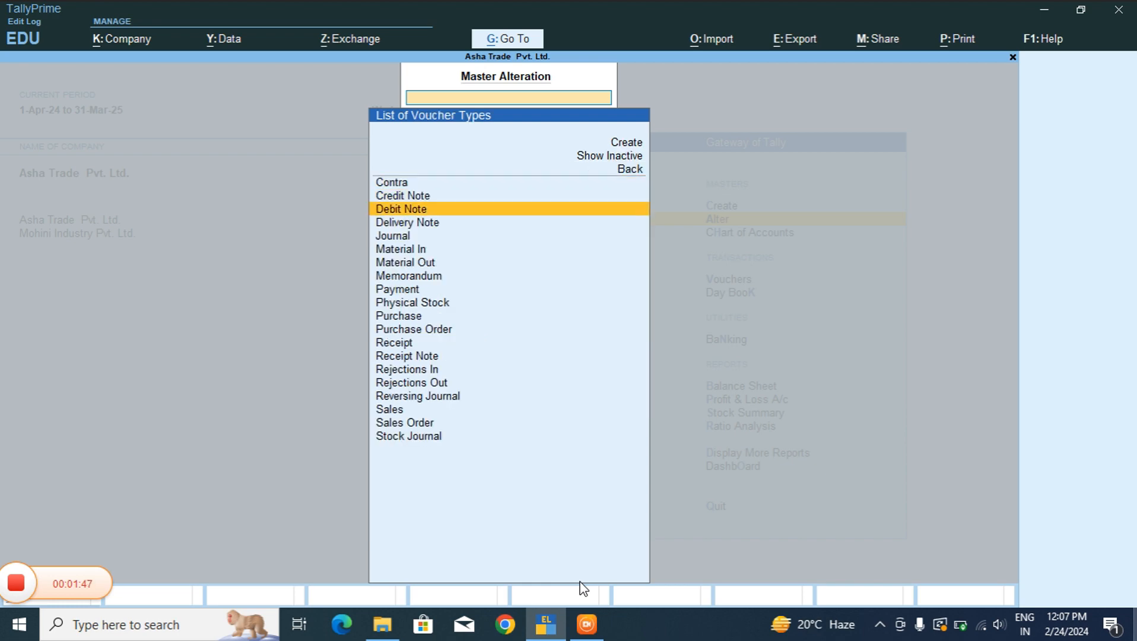
key("Up")
key("Down")
key("Escape")
key("Escape")
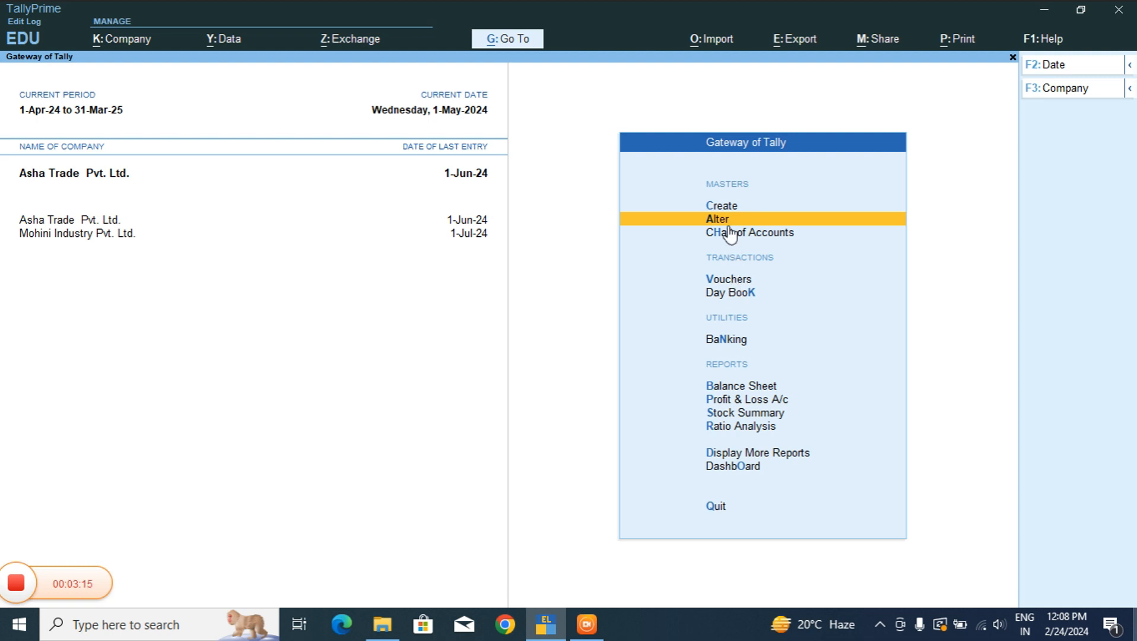
Review the Day Book entries for 1-May-24 and return to the Gateway
left_click(729, 297)
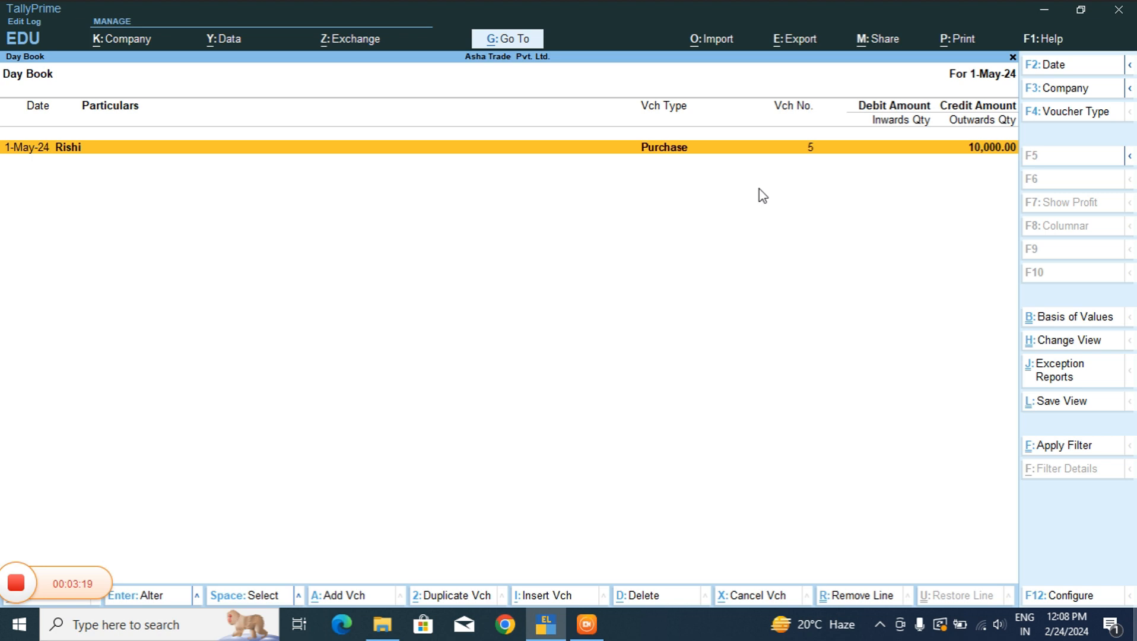
key("Escape")
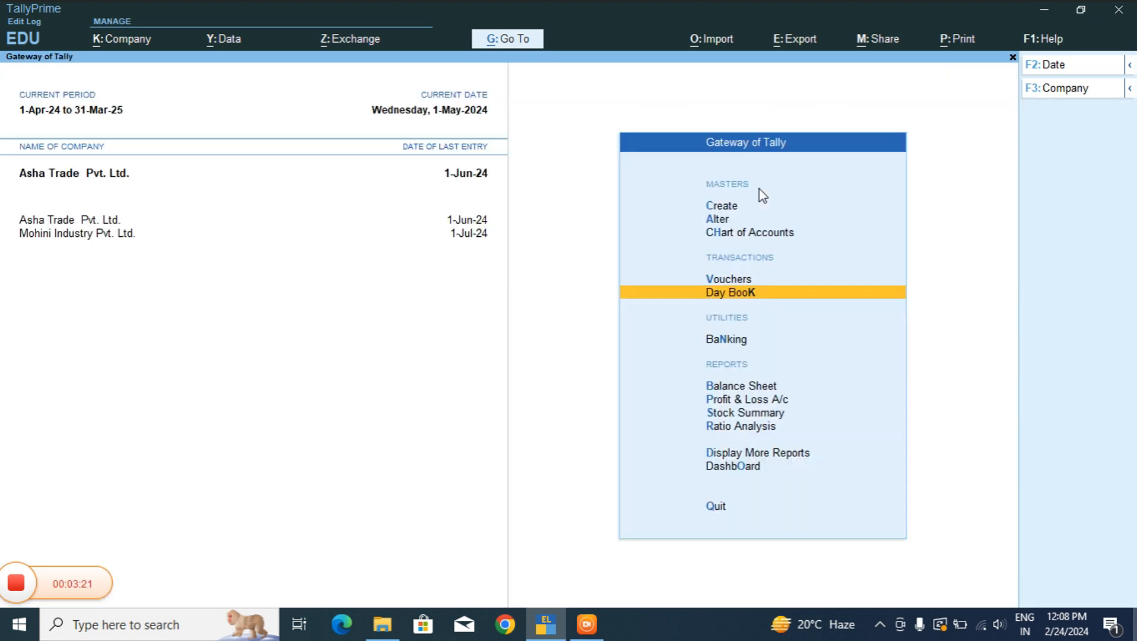
Open voucher entry and switch it to a new Debit Note voucher
key("Up")
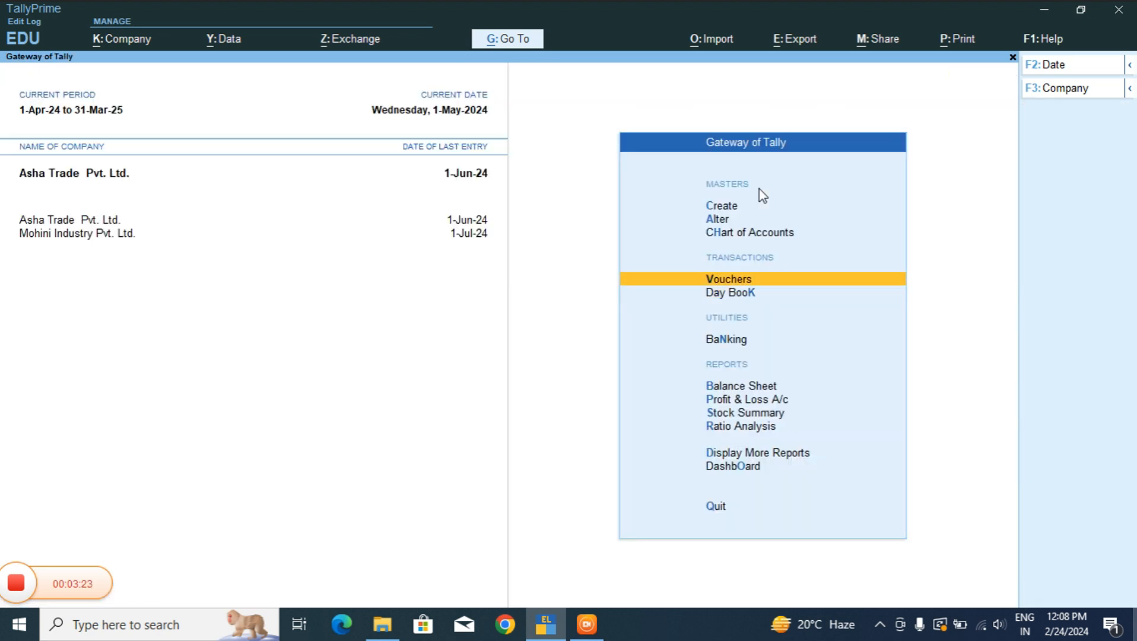
key("Return")
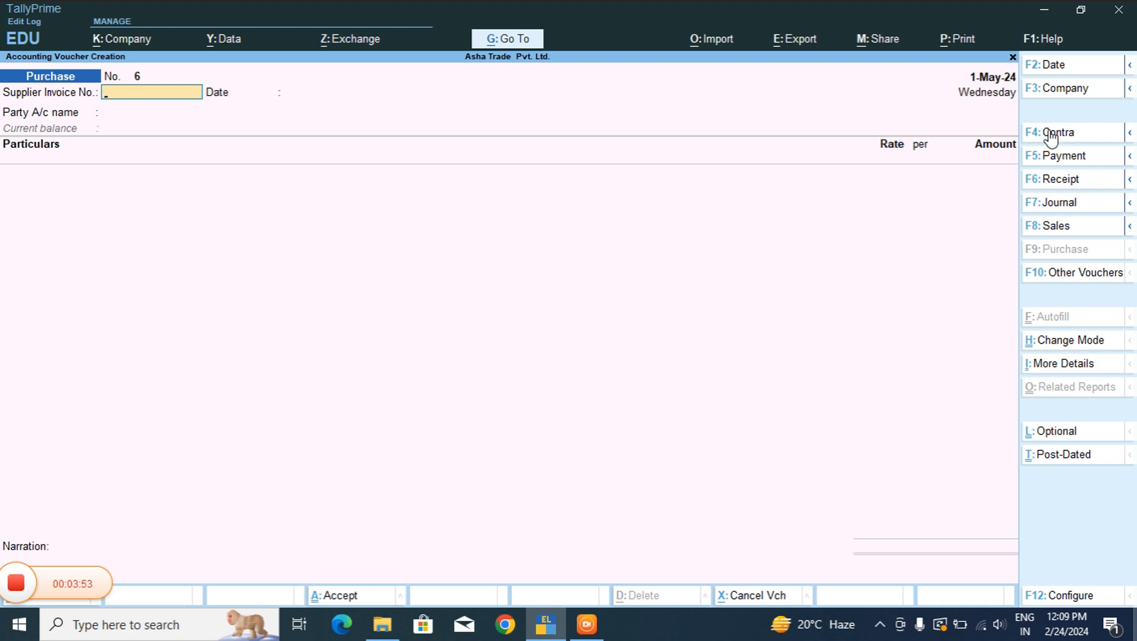
key("alt")
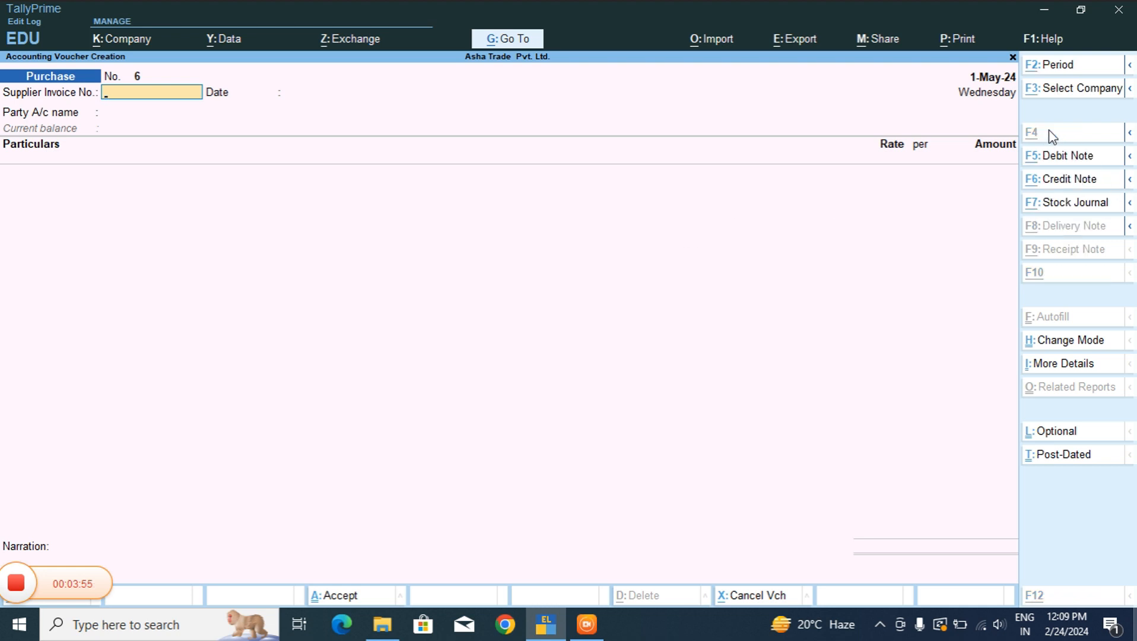
key("alt")
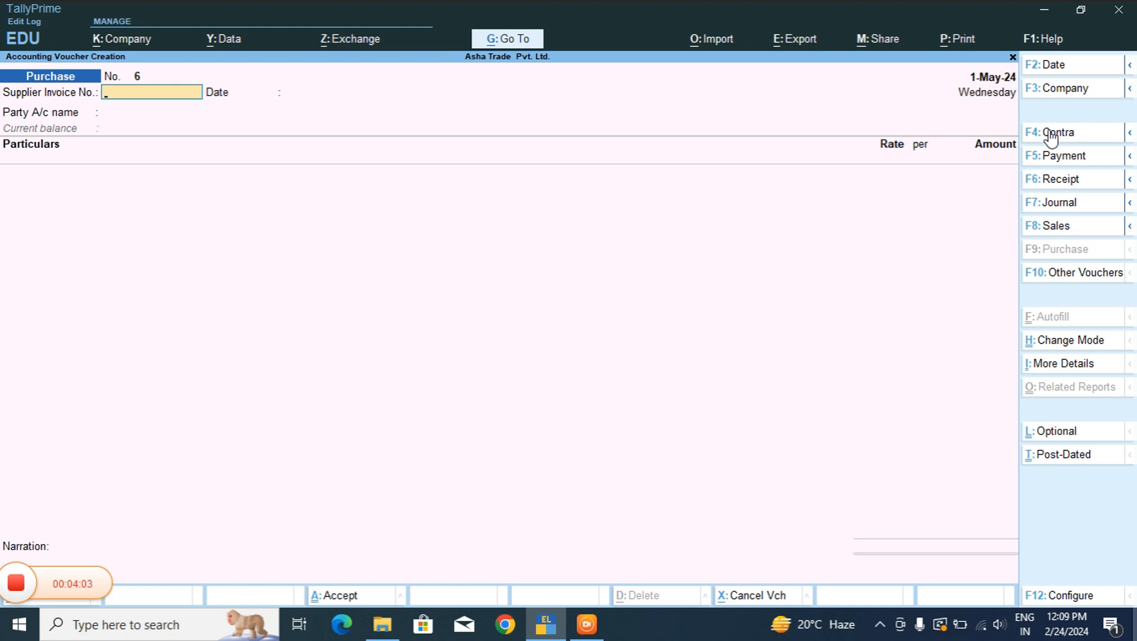
key("alt")
key("alt+F5")
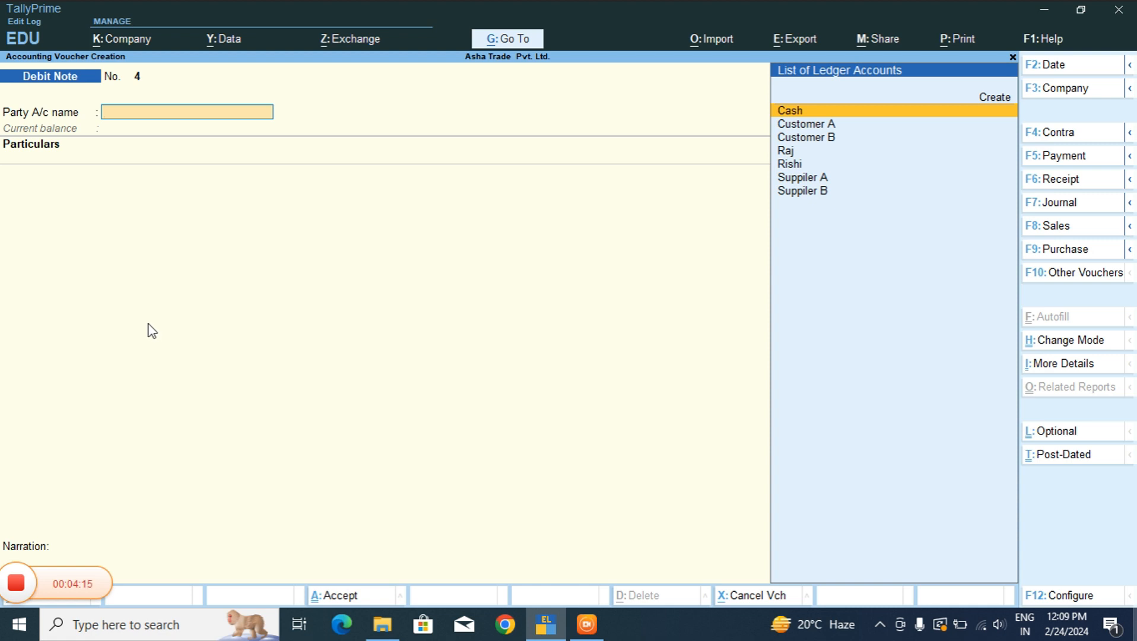
Choose the supplier's ledger as the debit note's party account and accept the default dispatch and party details
left_click(790, 165)
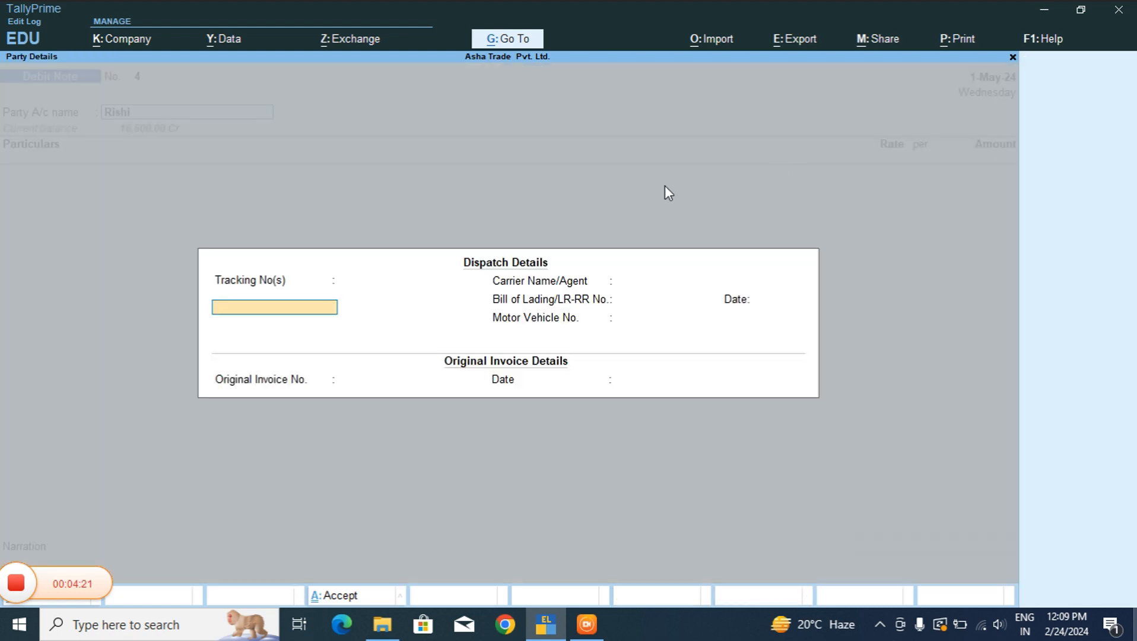
key("ctrl+a")
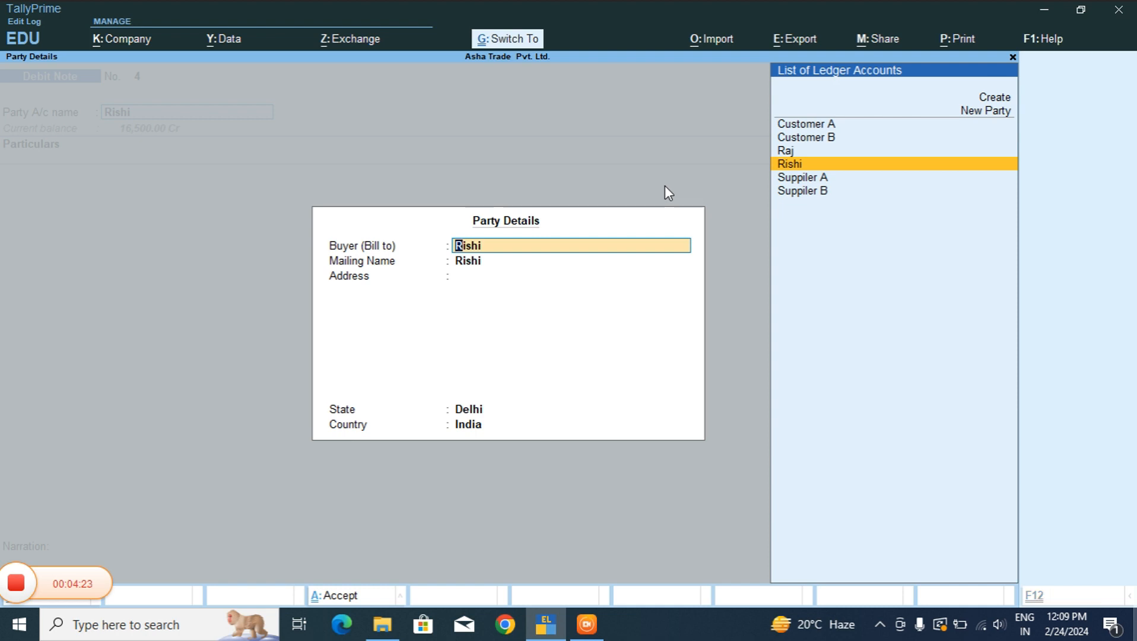
key("Return")
key("Return")
key("ctrl+a")
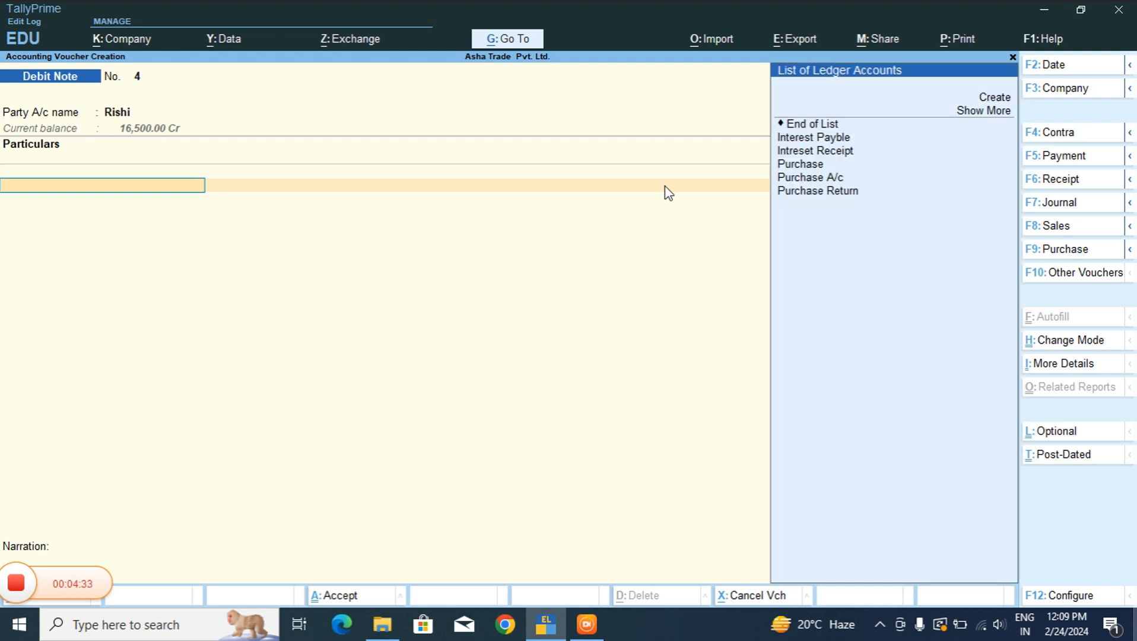
Select the Purchase Return ledger as the debit note's particulars
key("Down")
key("Down")
key("Down")
key("Down")
key("Down")
key("Down")
key("Down")
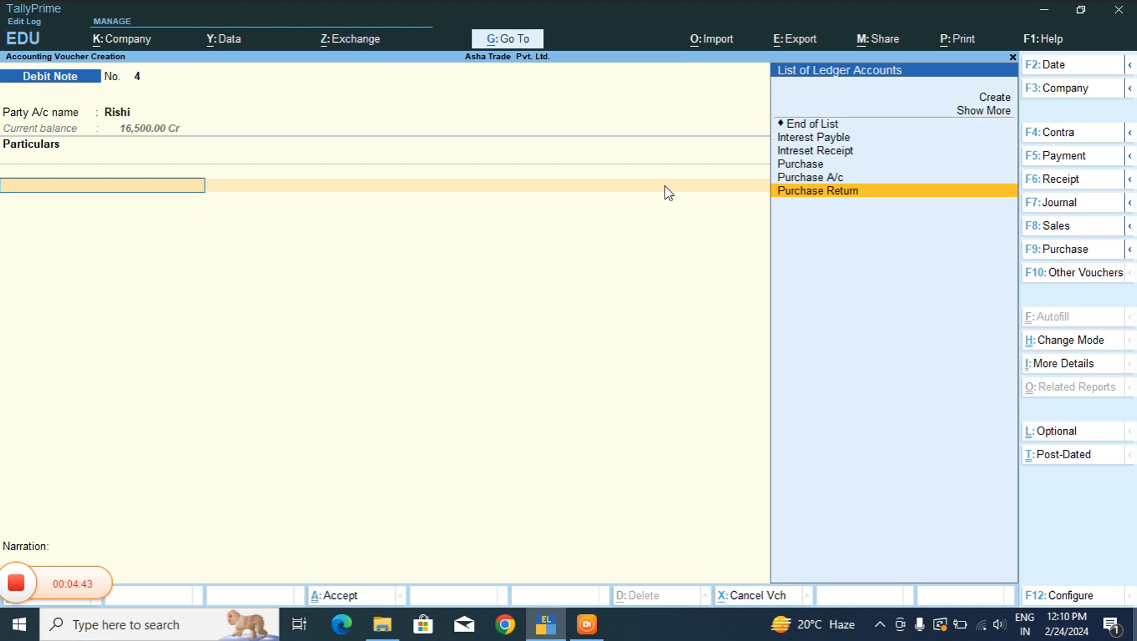
key("Return")
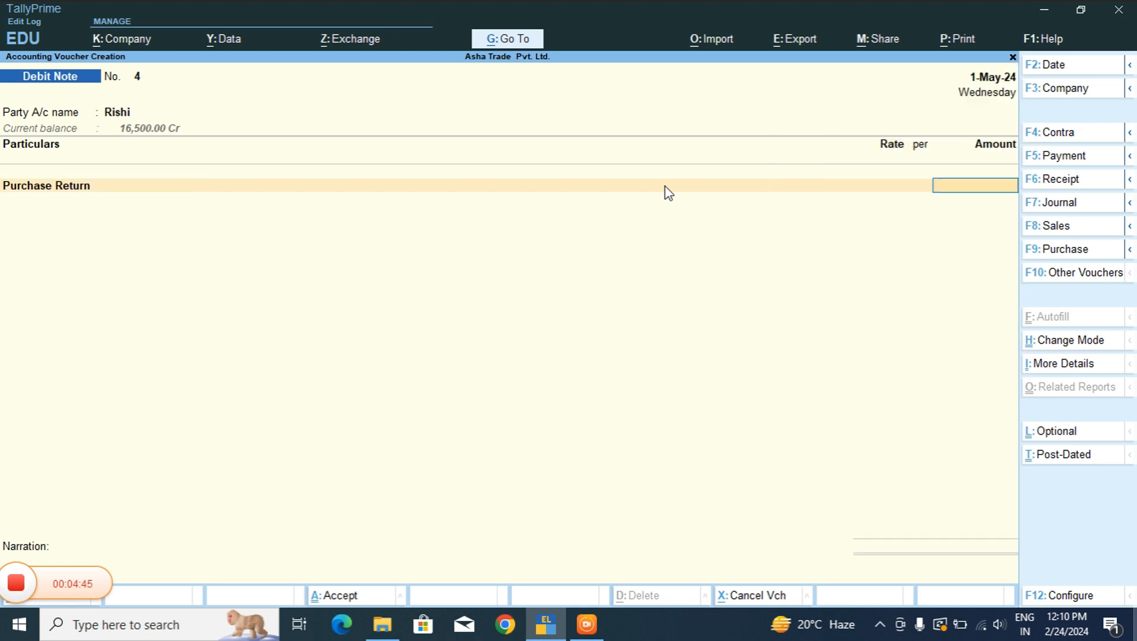
Open the Purchase Return ledger from the voucher to check which group it falls under, and return to the voucher
key("BackSpace")
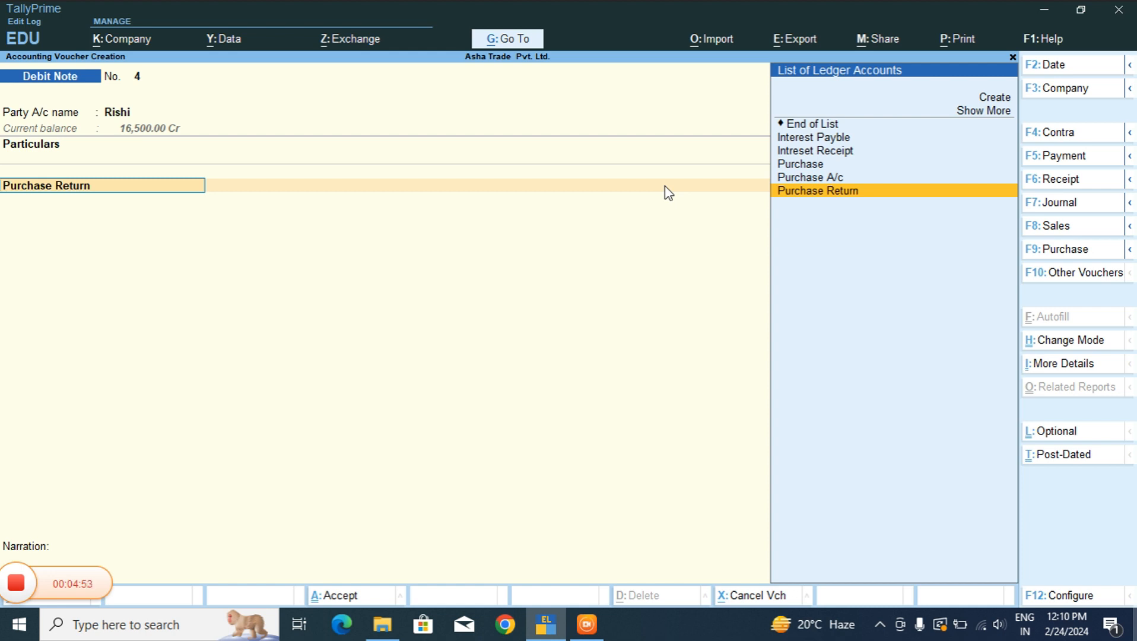
key("ctrl+Return")
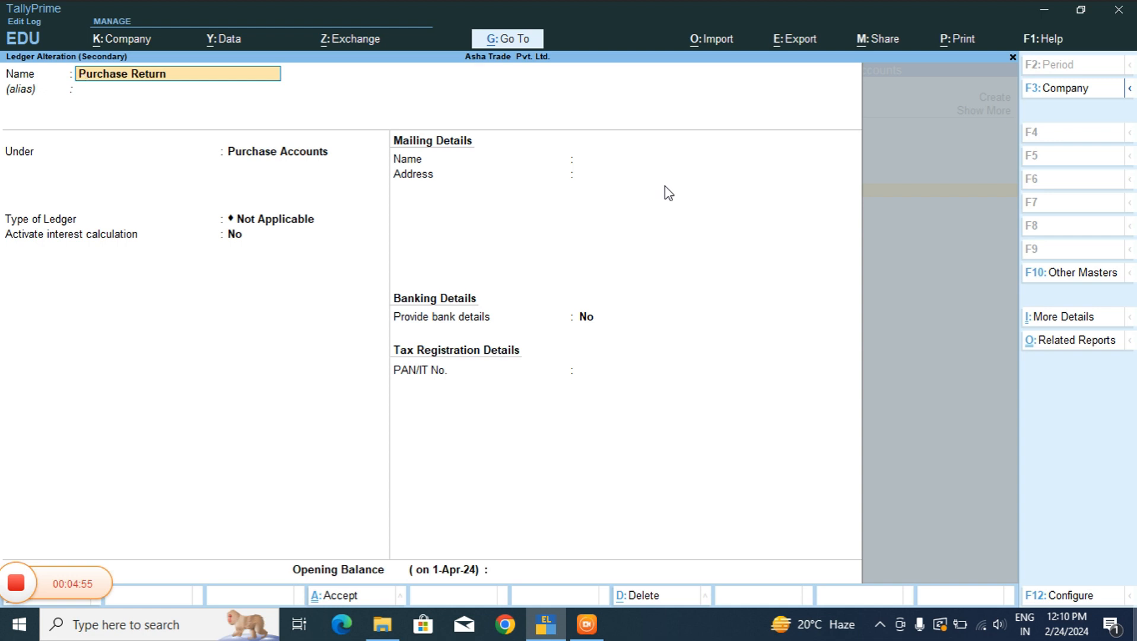
key("Return")
key("Return")
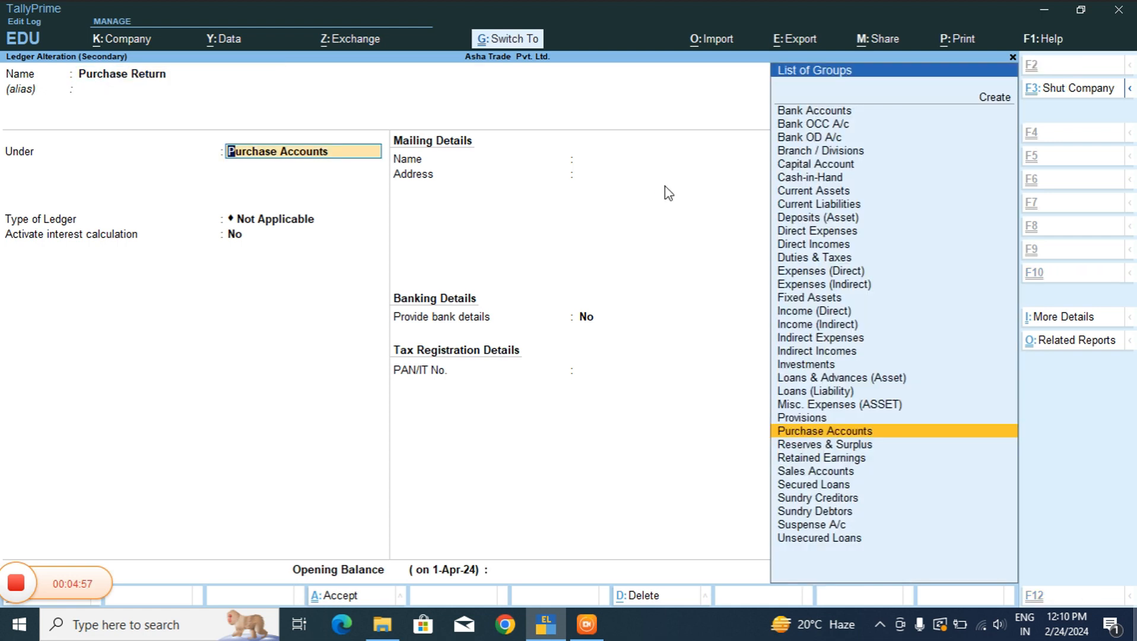
key("ctrl+a")
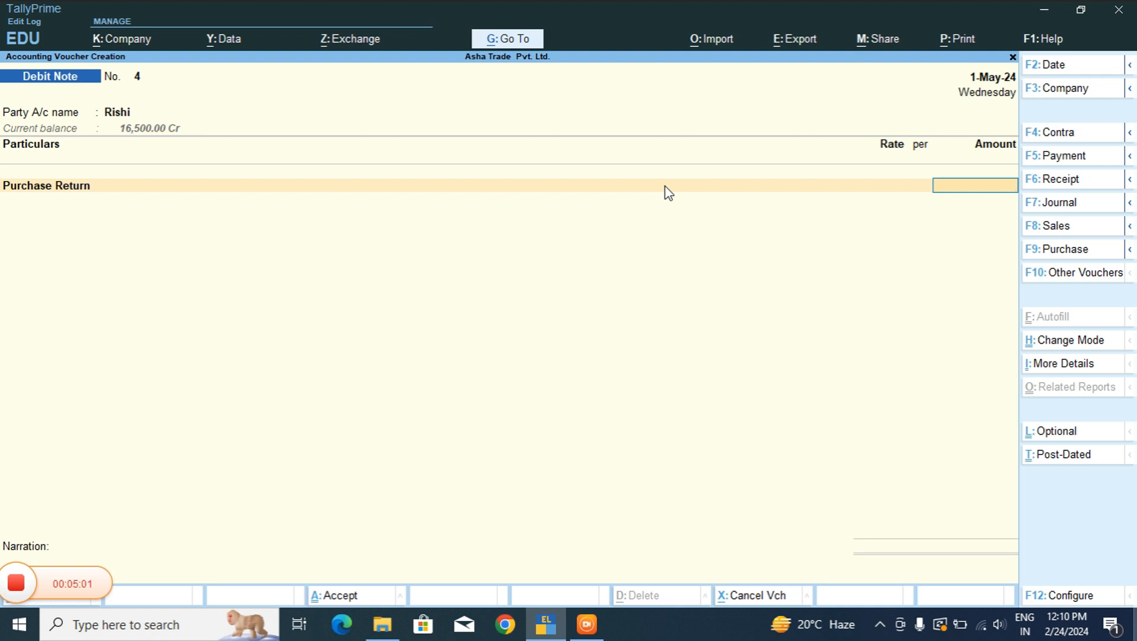
Enter 5000 as the Purchase Return amount and proceed to the supplier's bill-wise details
type("5000")
key("Return")
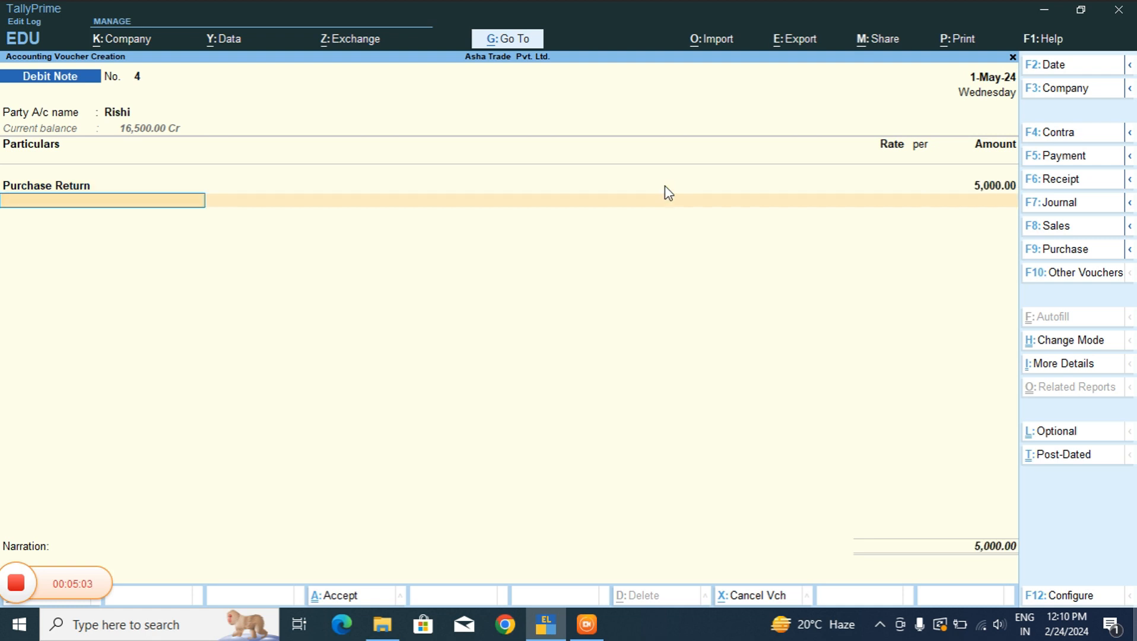
key("Return")
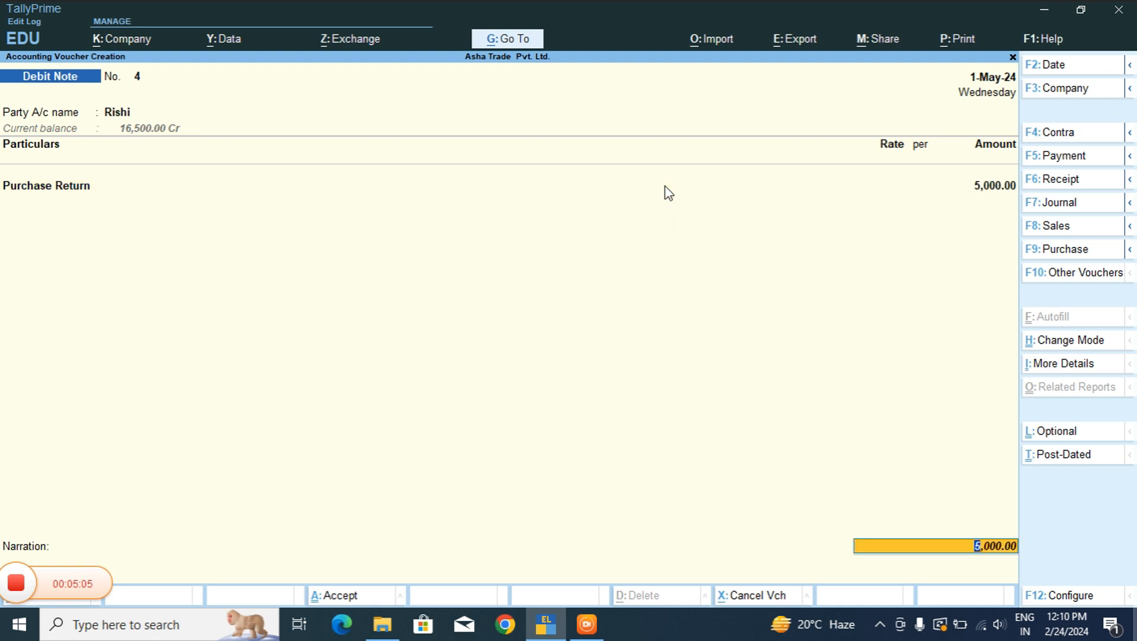
key("Return")
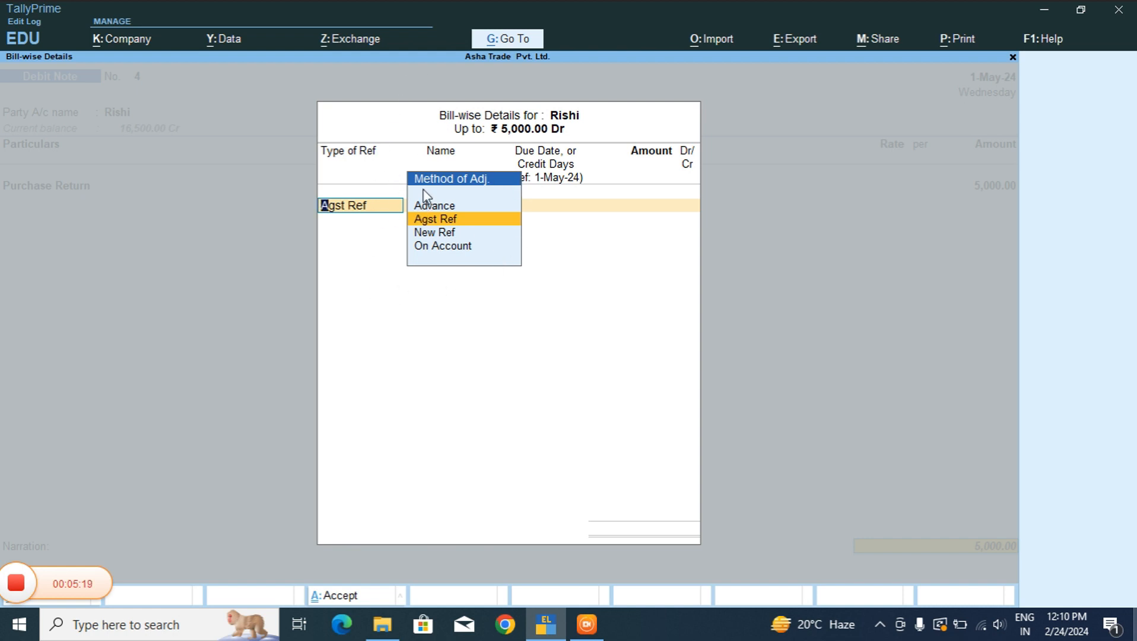
Allocate 5,000.00 Dr as Agst Ref to the supplier's pending 1-Apr-24 bill and save the debit note without a narration
key("Return")
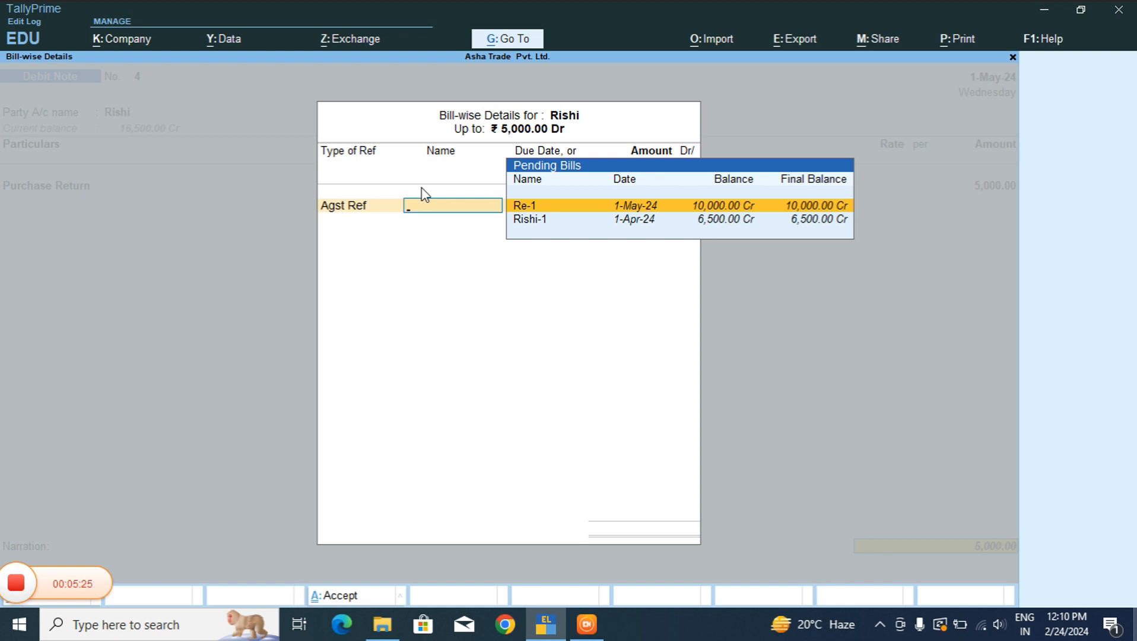
key("Down")
key("Return")
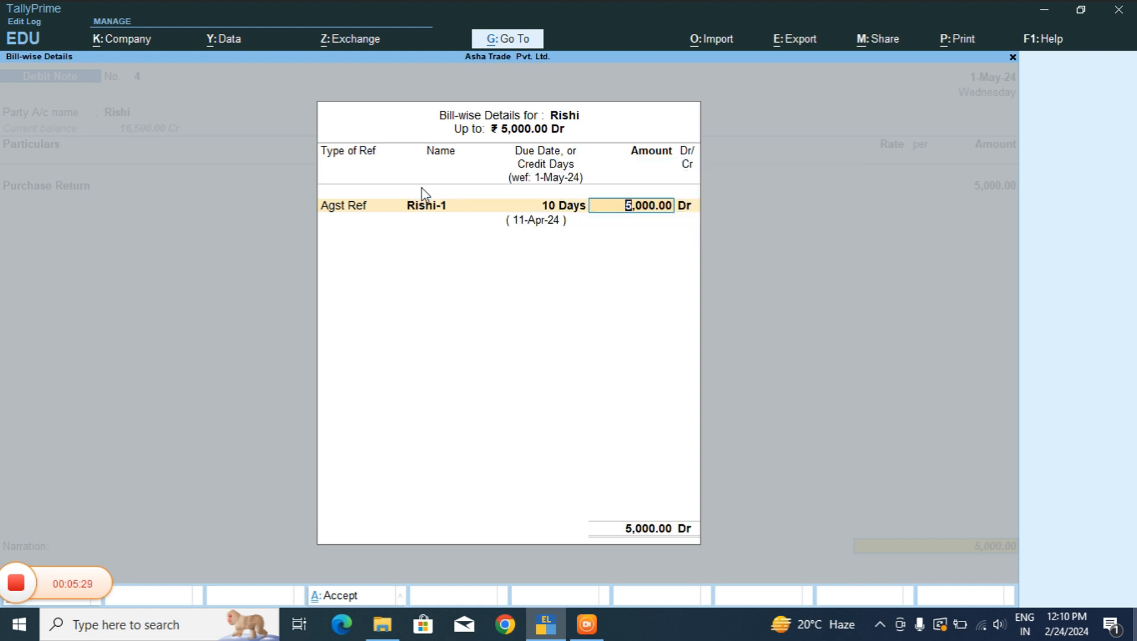
key("Return")
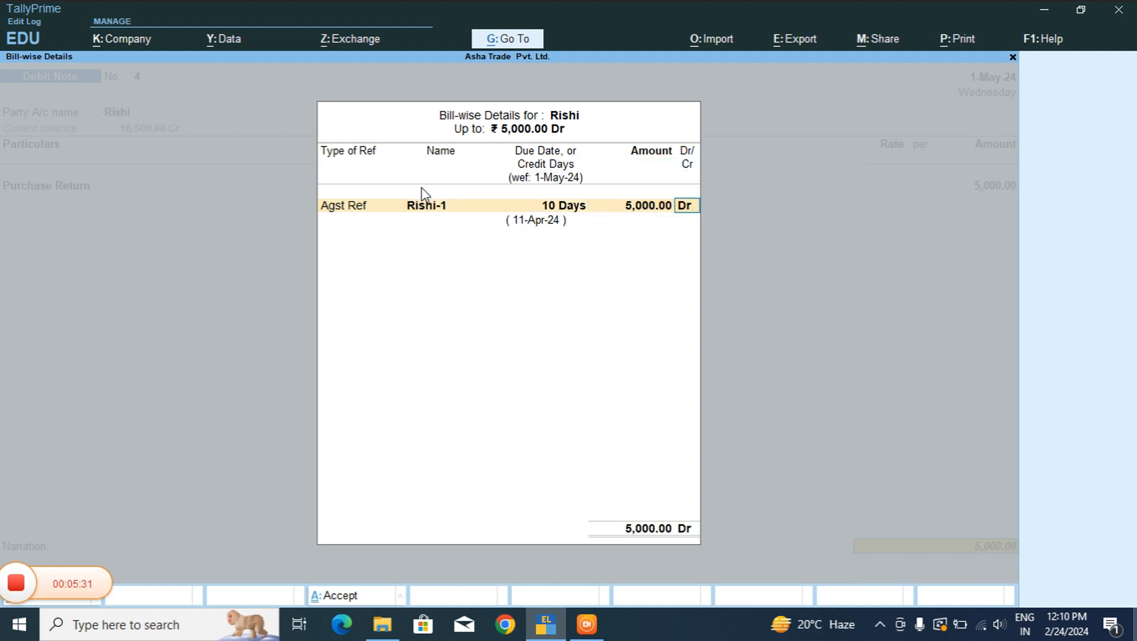
key("Return")
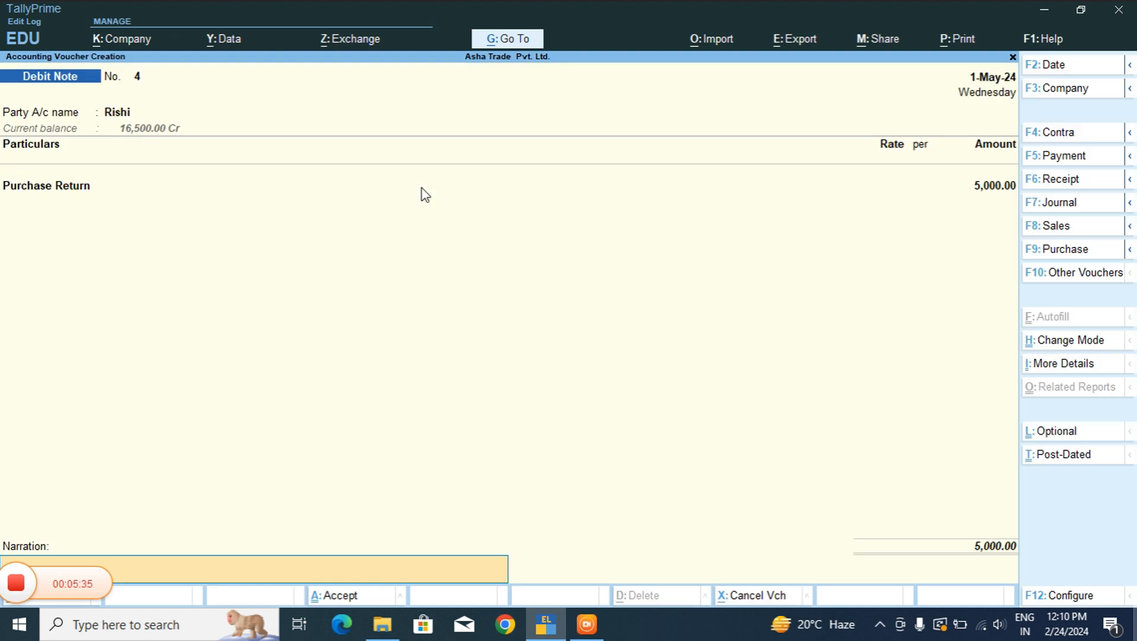
key("Return")
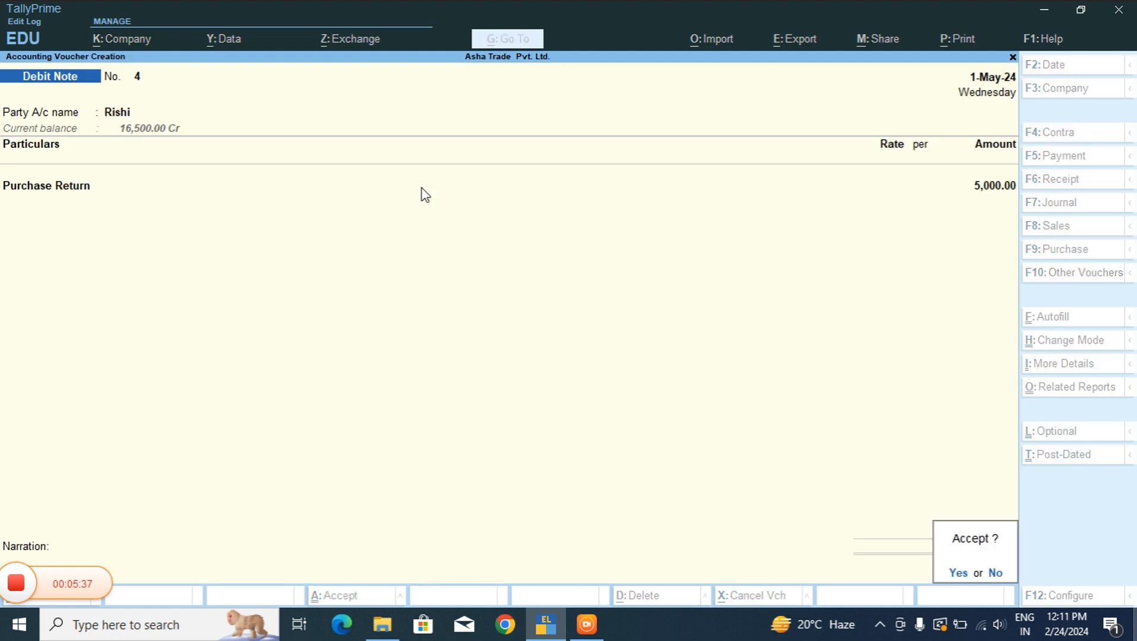
key("Return")
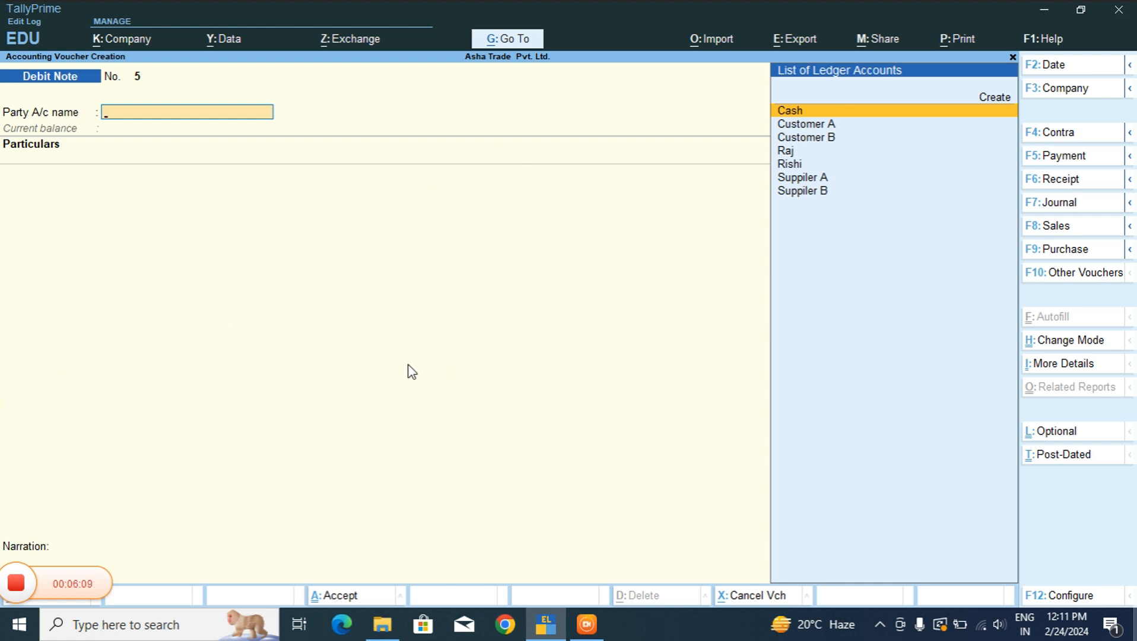
Start a journal voucher that debits the same supplier's ledger with 5000
left_click(1042, 203)
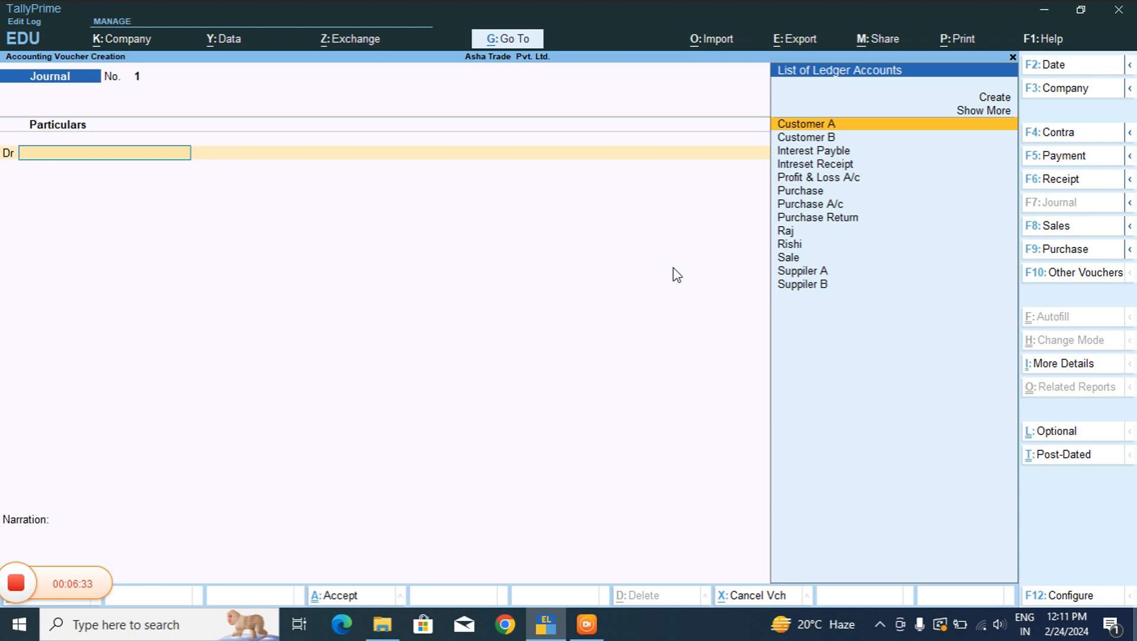
left_click(795, 248)
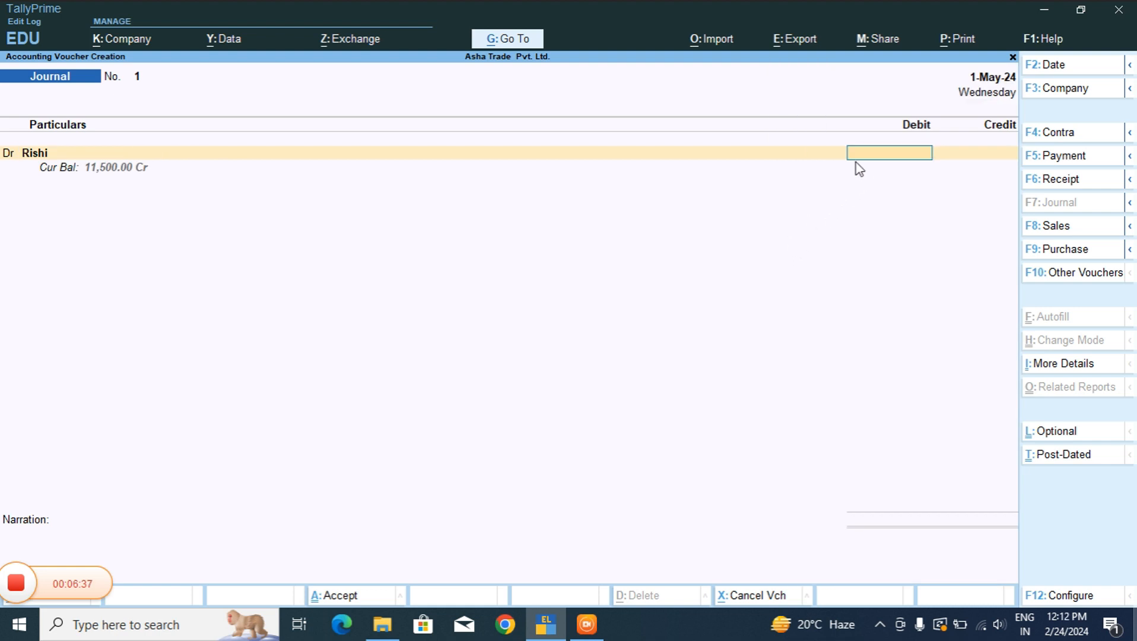
type("5000")
key("Return")
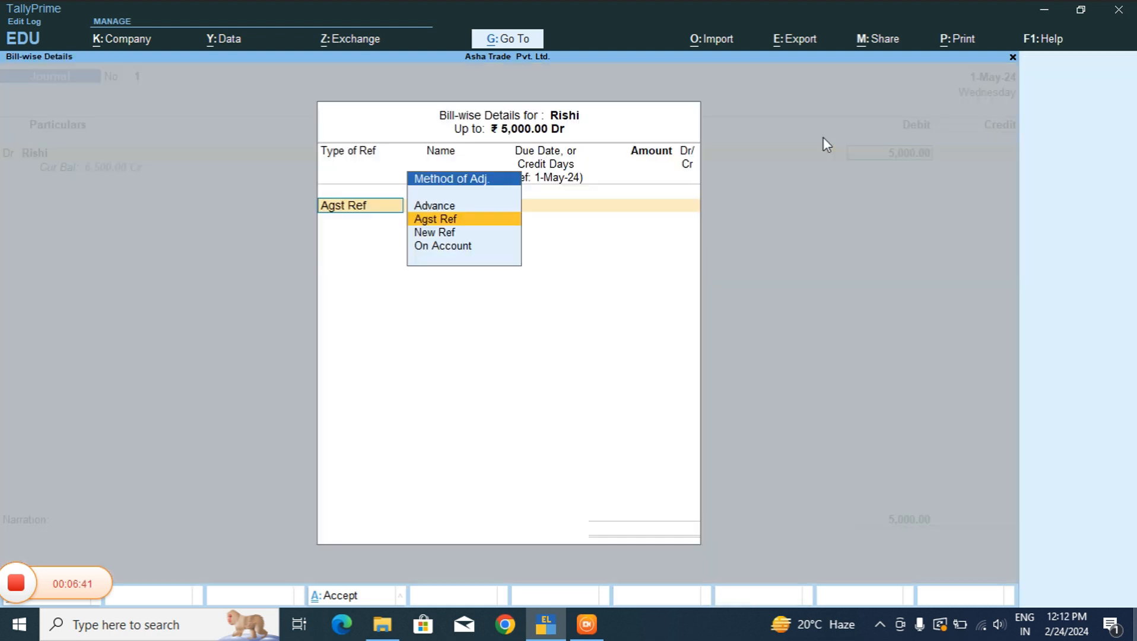
key("Return")
key("Escape")
key("Escape")
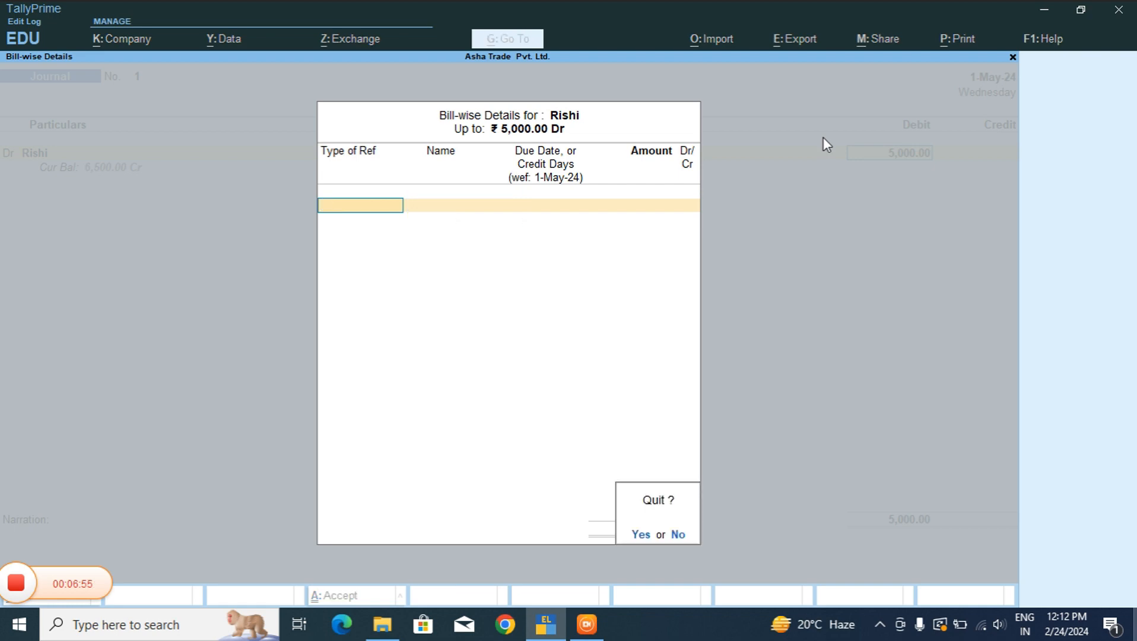
key("Return")
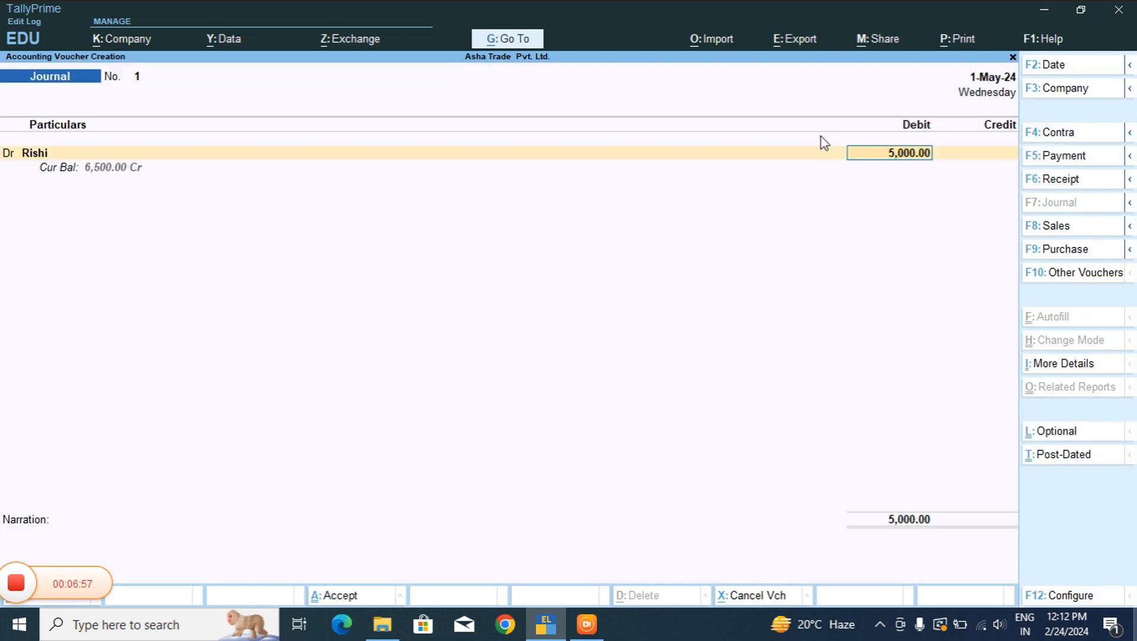
Allocate 5,000.00 Dr as Agst Ref to the supplier's bill Re-1 with 10 days' credit in the bill-wise details
key("Return")
key("Return")
key("Return")
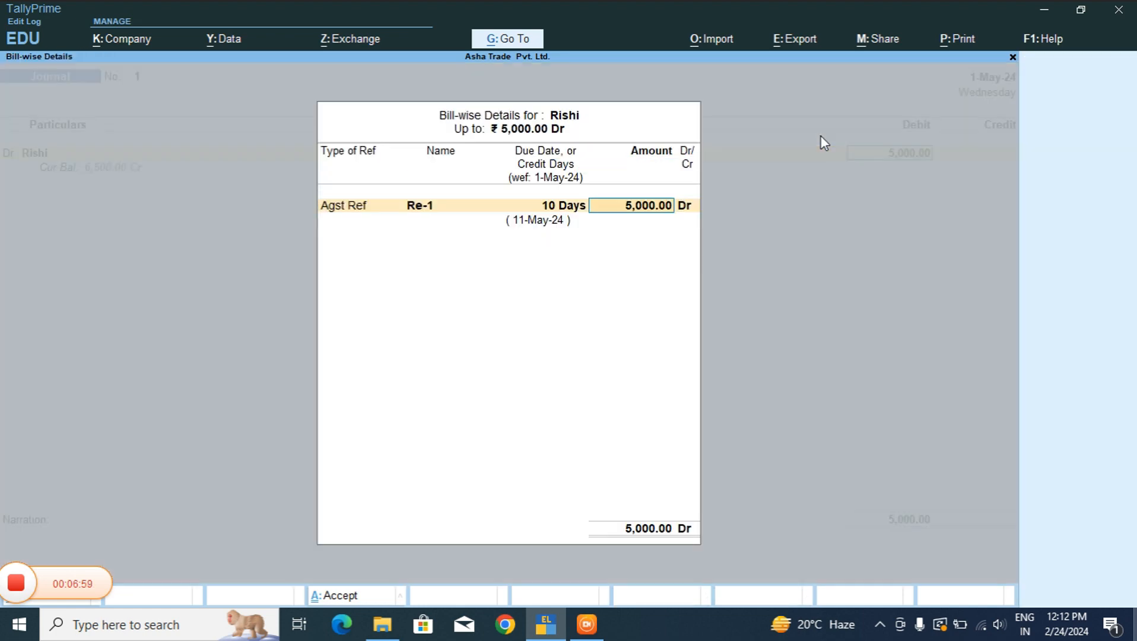
key("Return")
key("Return")
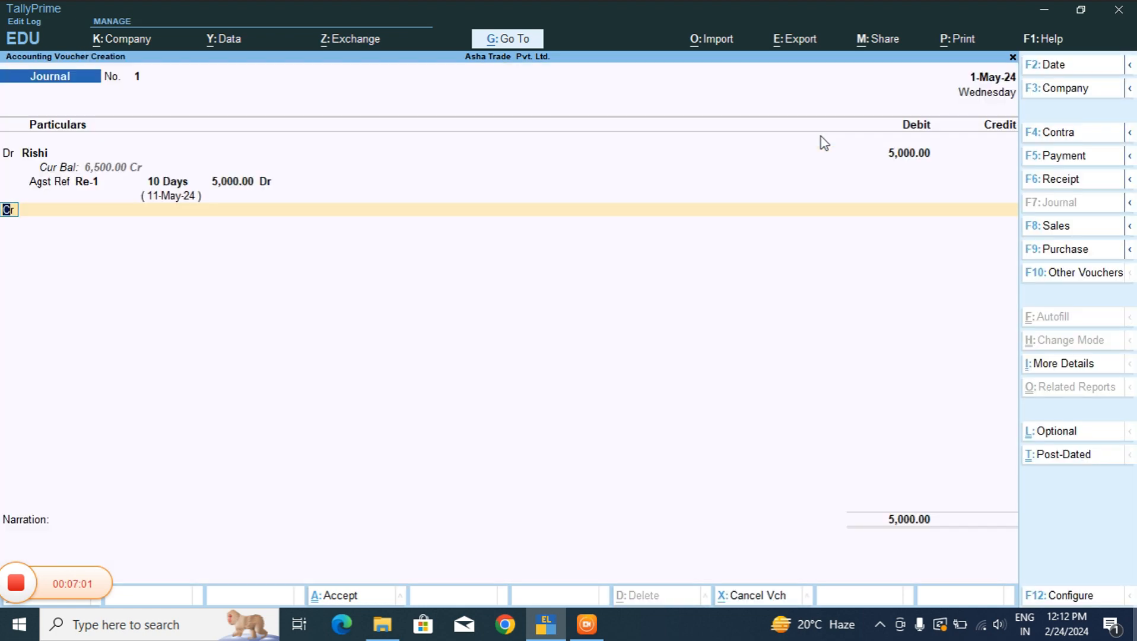
Credit the Purchase Return ledger with 5,000.00 in the journal voucher
key("Return")
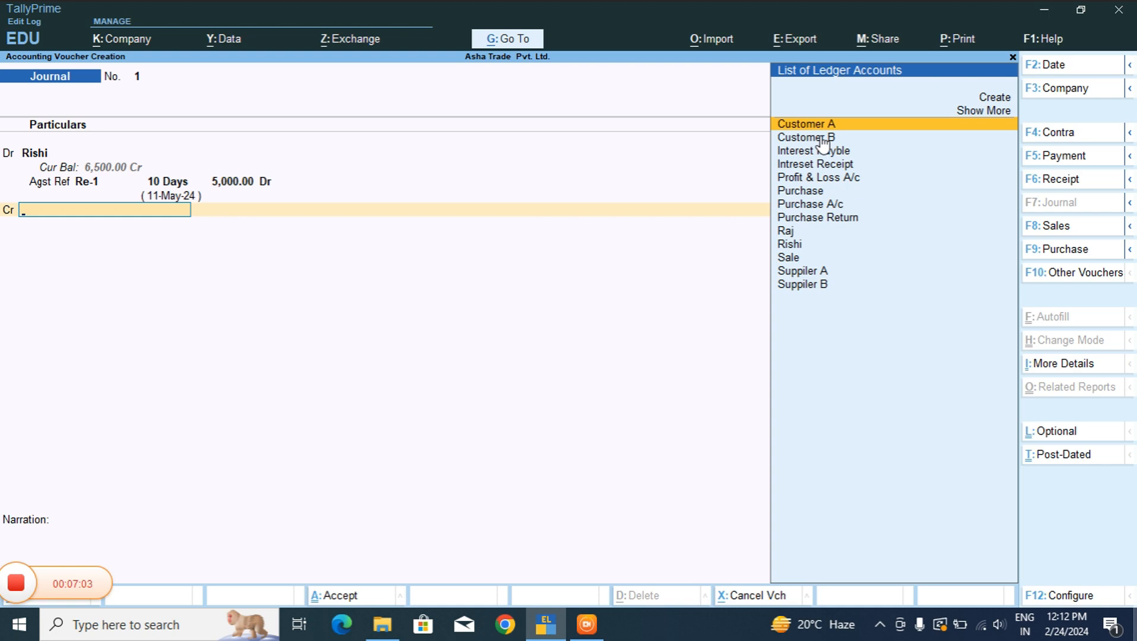
key("Down")
key("Down")
key("Down")
key("Down")
key("Down")
key("Down")
key("Down")
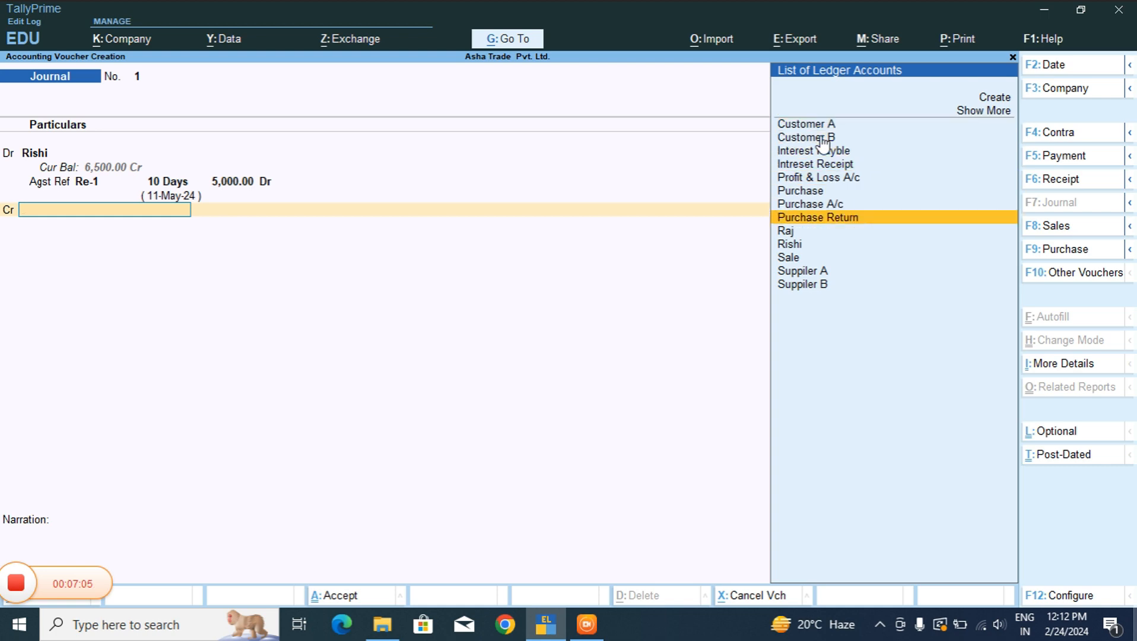
key("Return")
key("Return")
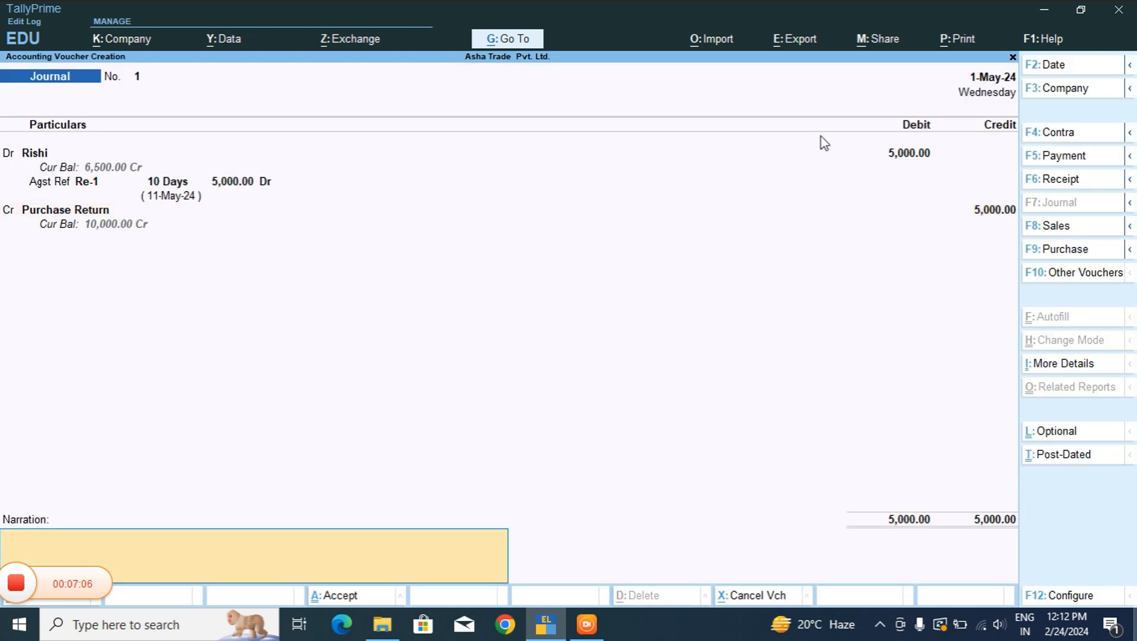
Save the journal voucher without a narration and leave voucher creation
key("Return")
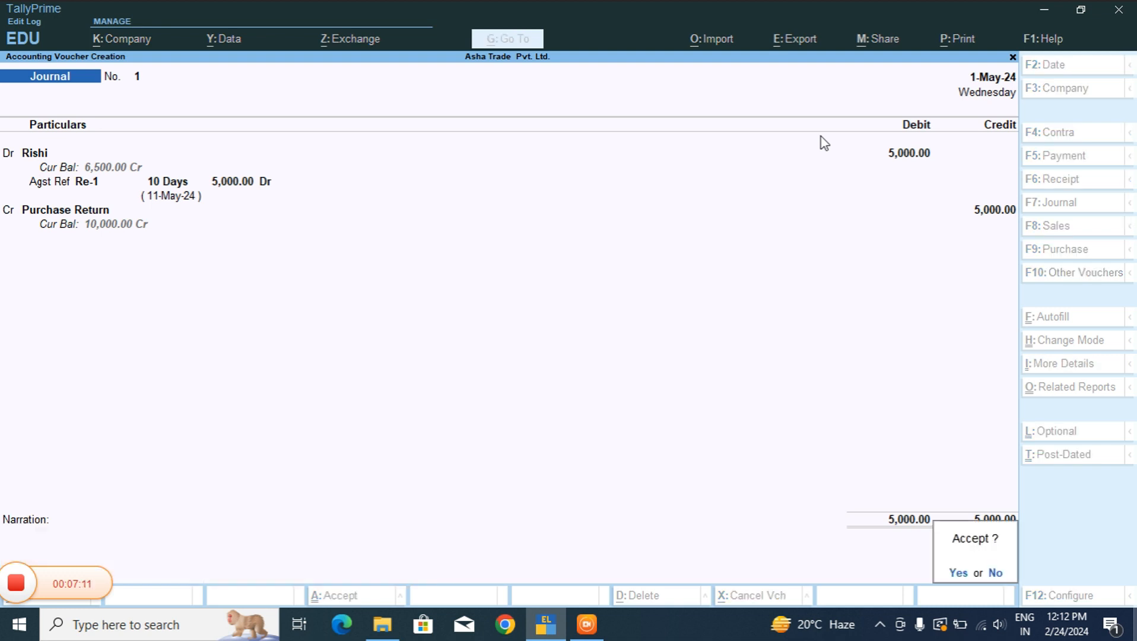
key("Return")
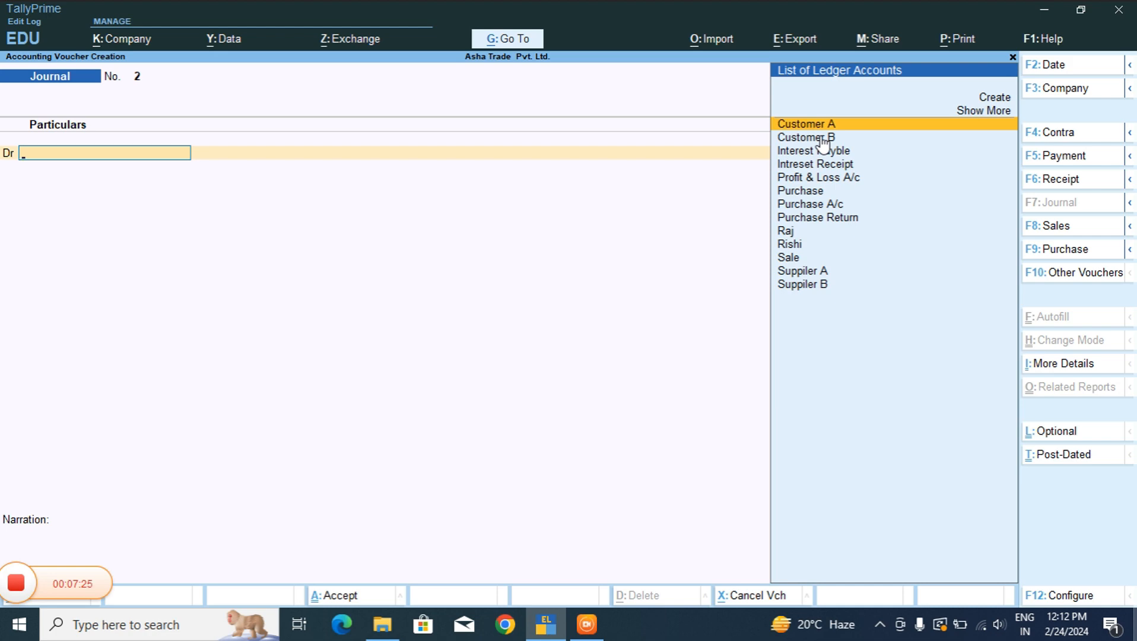
key("Escape")
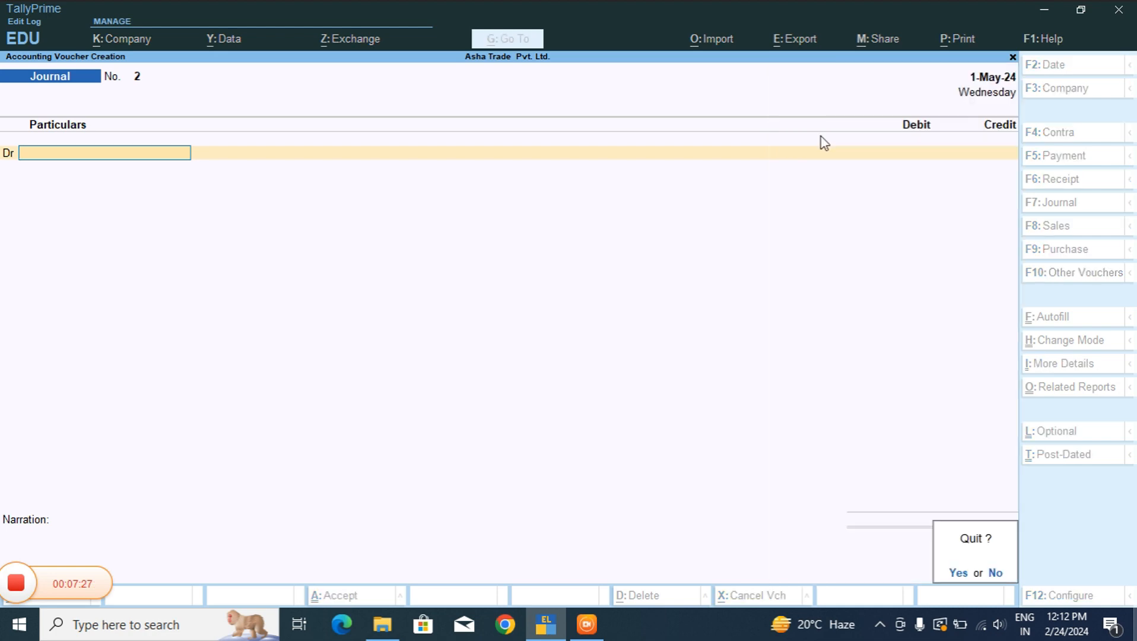
key("y")
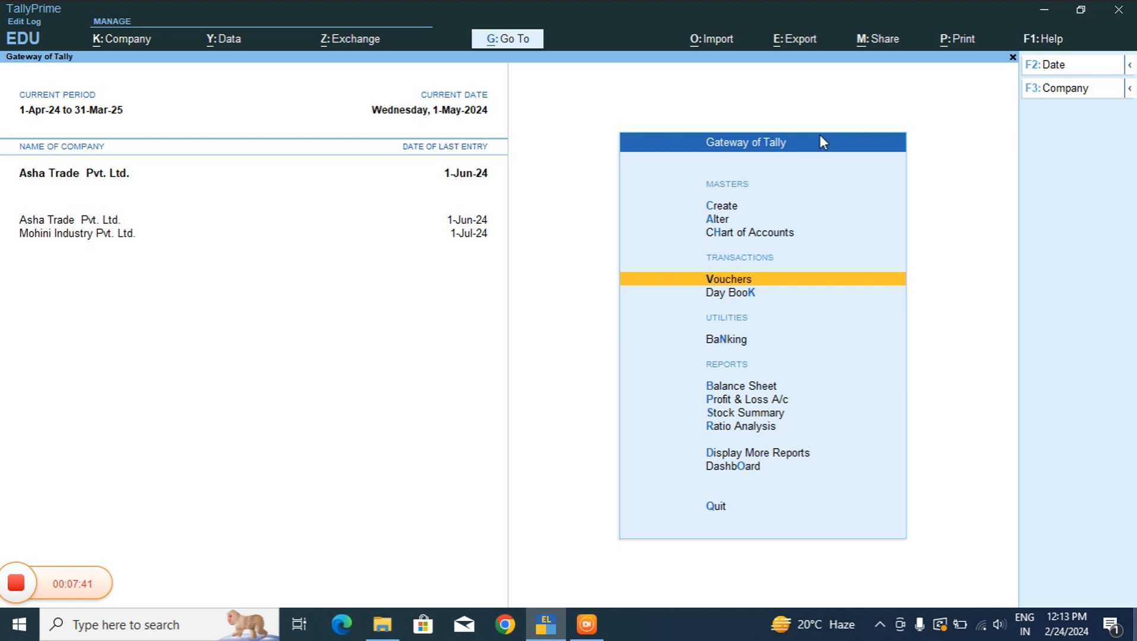
Go to the Account Books reports under Display More Reports
key("Down")
key("Down")
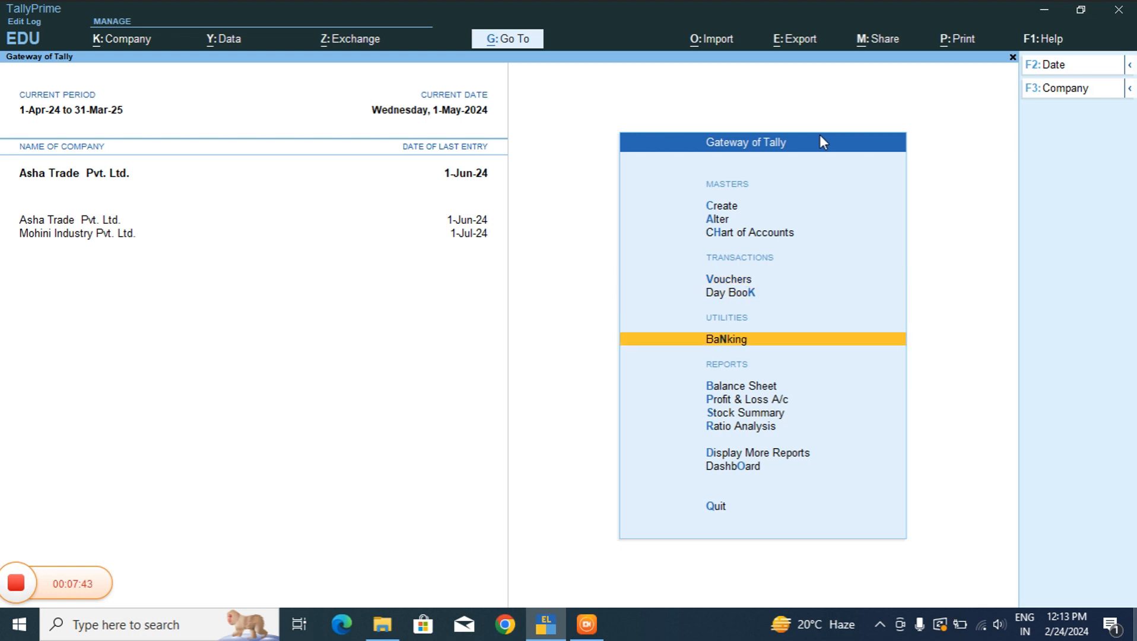
key("Down")
key("Down")
key("Down")
key("Down")
key("Down")
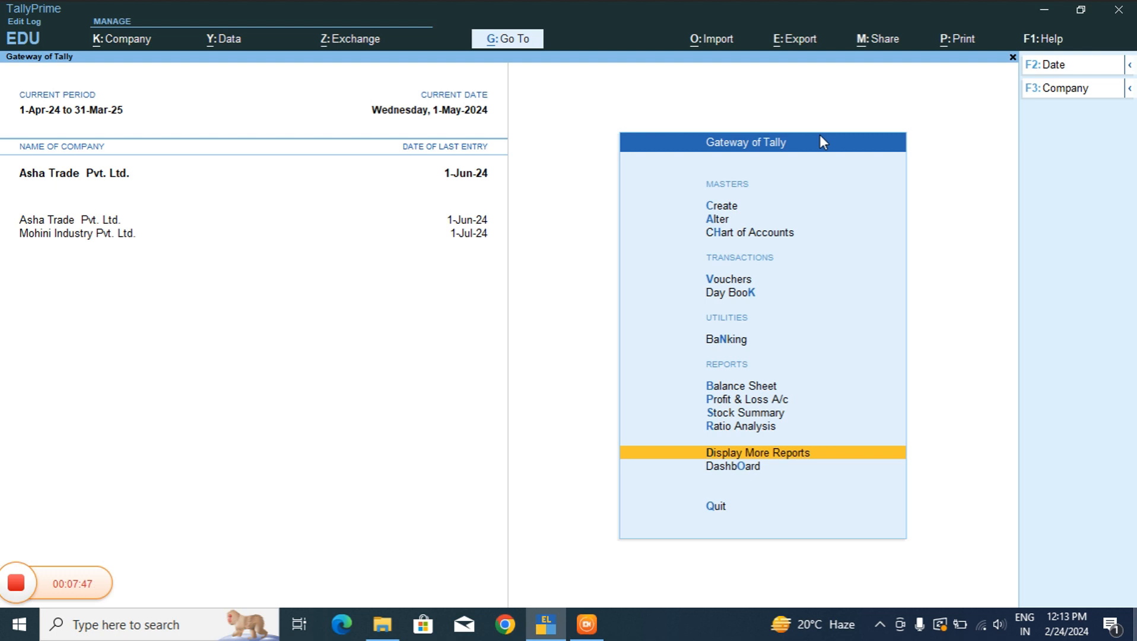
key("Return")
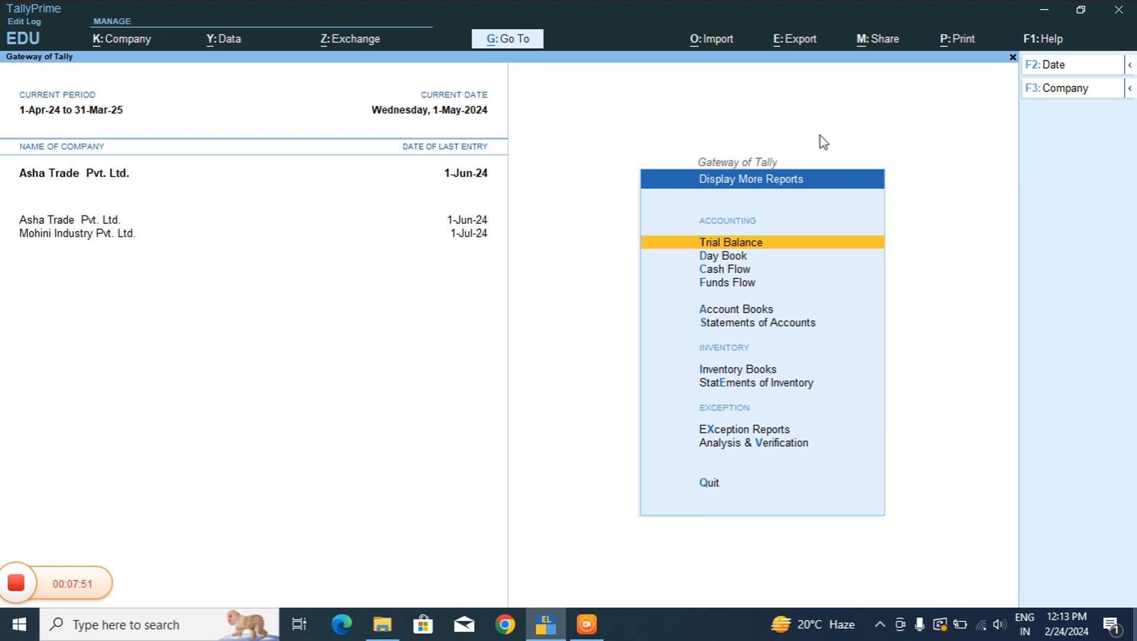
key("Down")
key("Down")
key("Down")
key("Down")
key("Down")
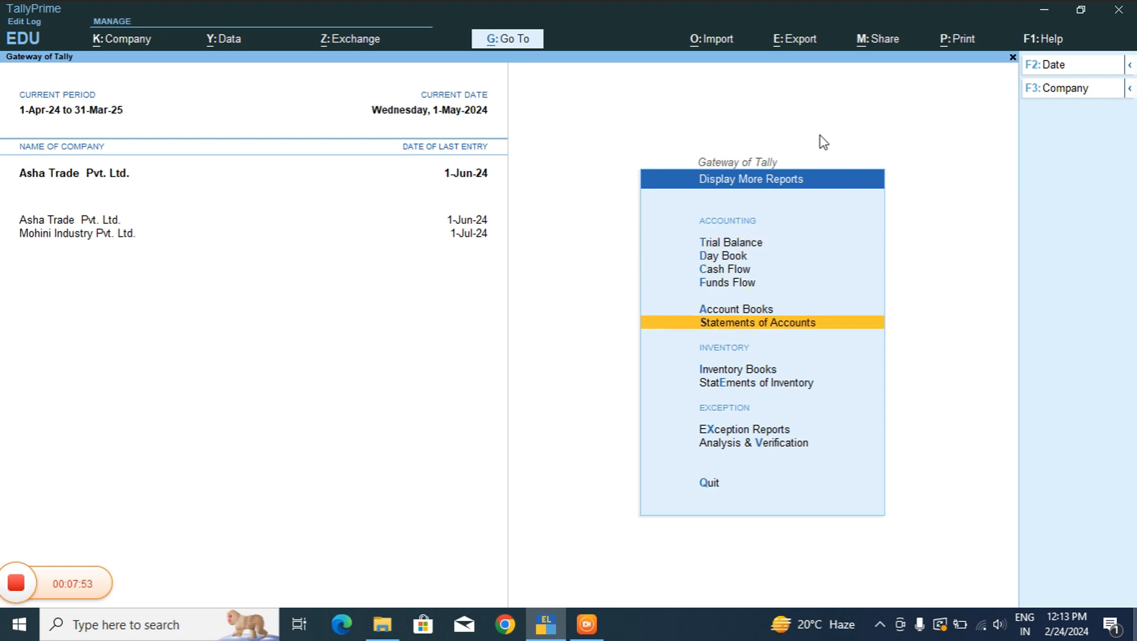
key("Up")
key("Return")
Open the ledger report for the supplier used in the debit note and journal vouchers
key("Down")
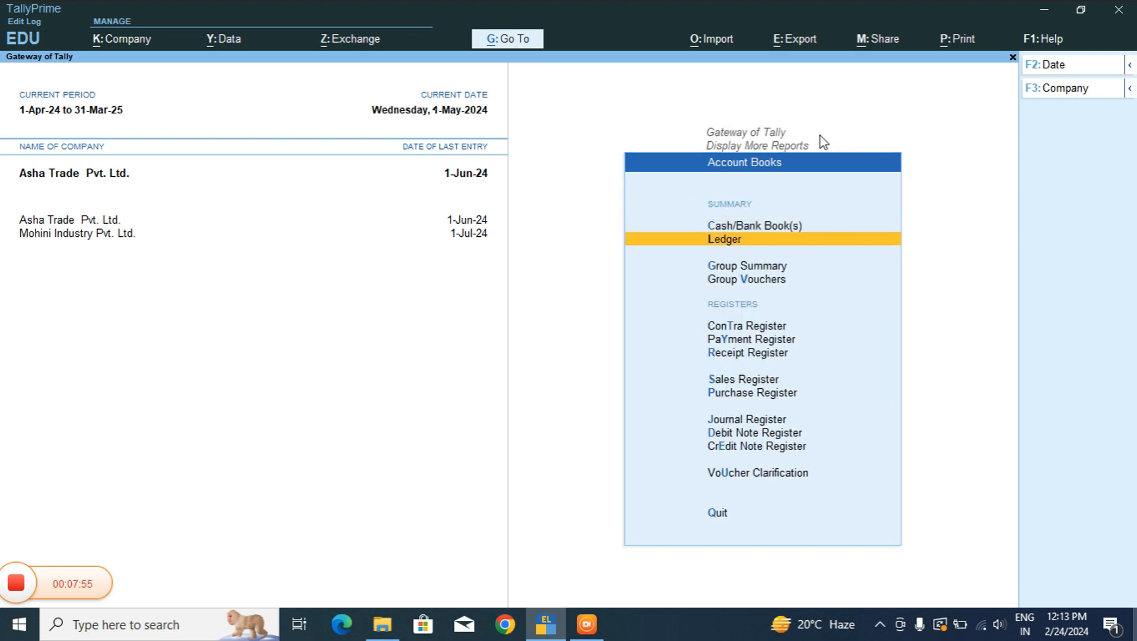
key("Return")
key("Down")
key("Down")
key("Down")
key("Down")
key("Down")
key("Down")
key("Down")
key("Down")
key("Down")
key("Down")
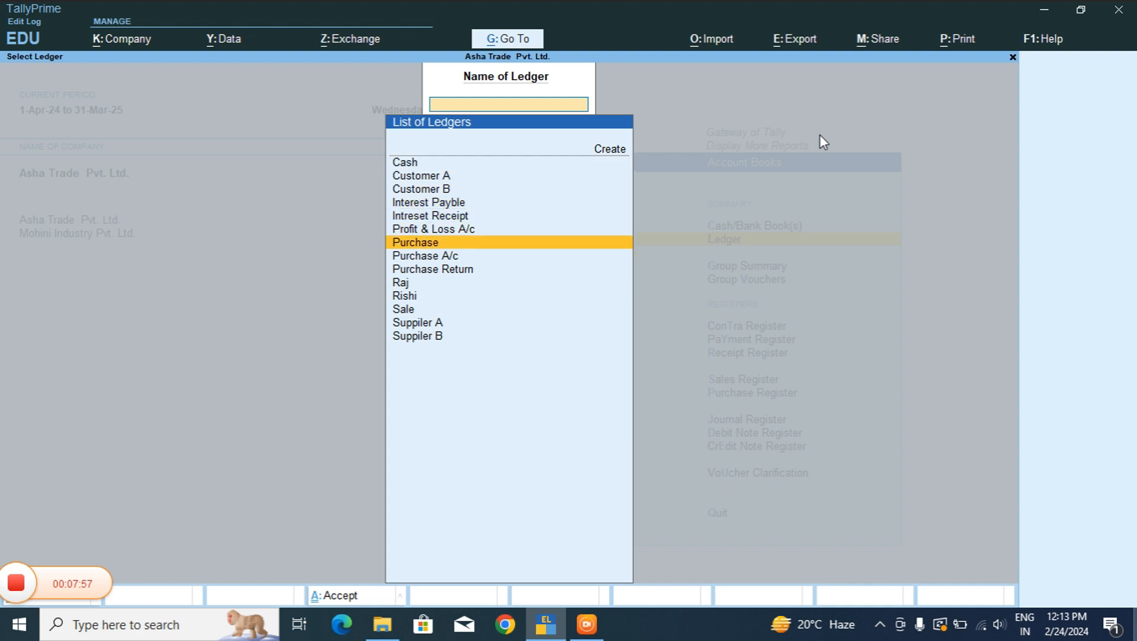
key("Return")
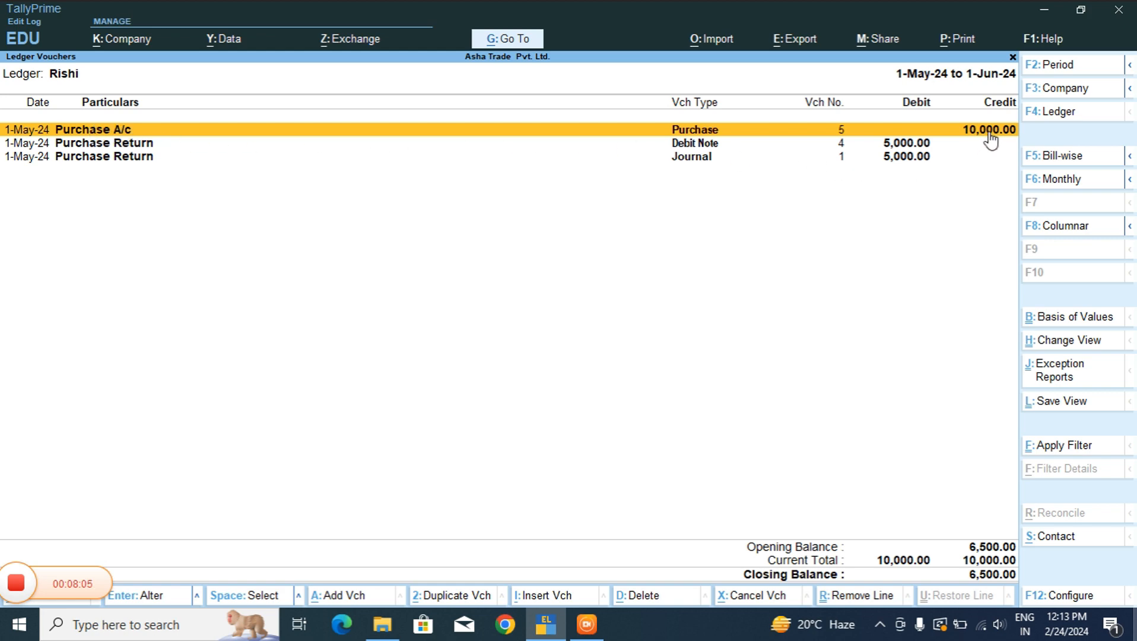
Compare the debit note and journal entries for Purchase Return in the supplier's ledger
left_click(904, 145)
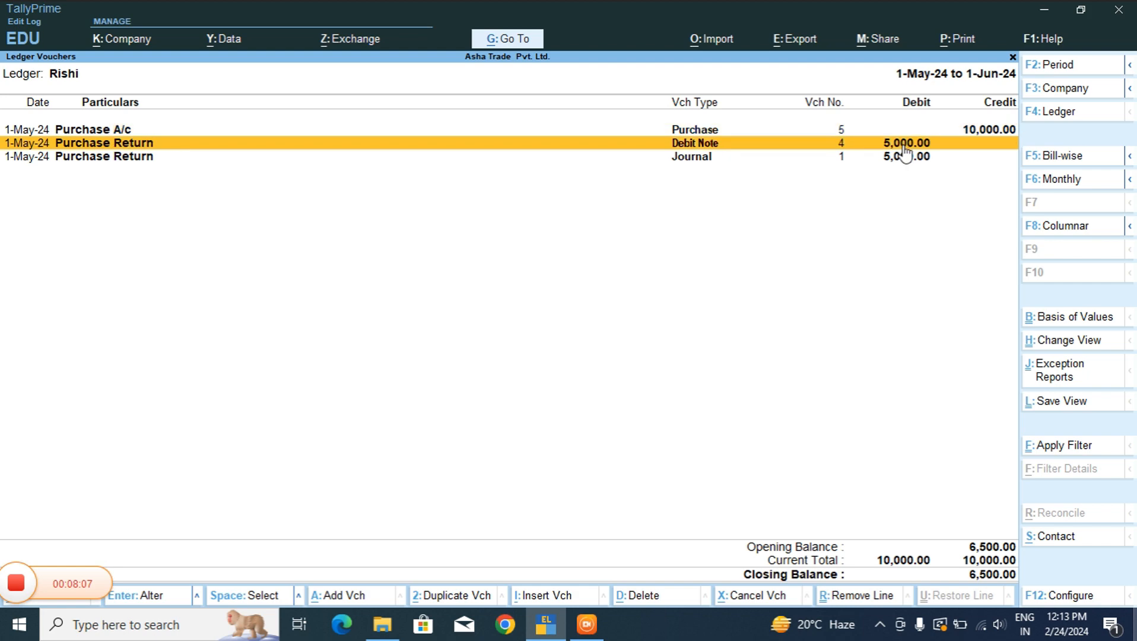
left_click(693, 159)
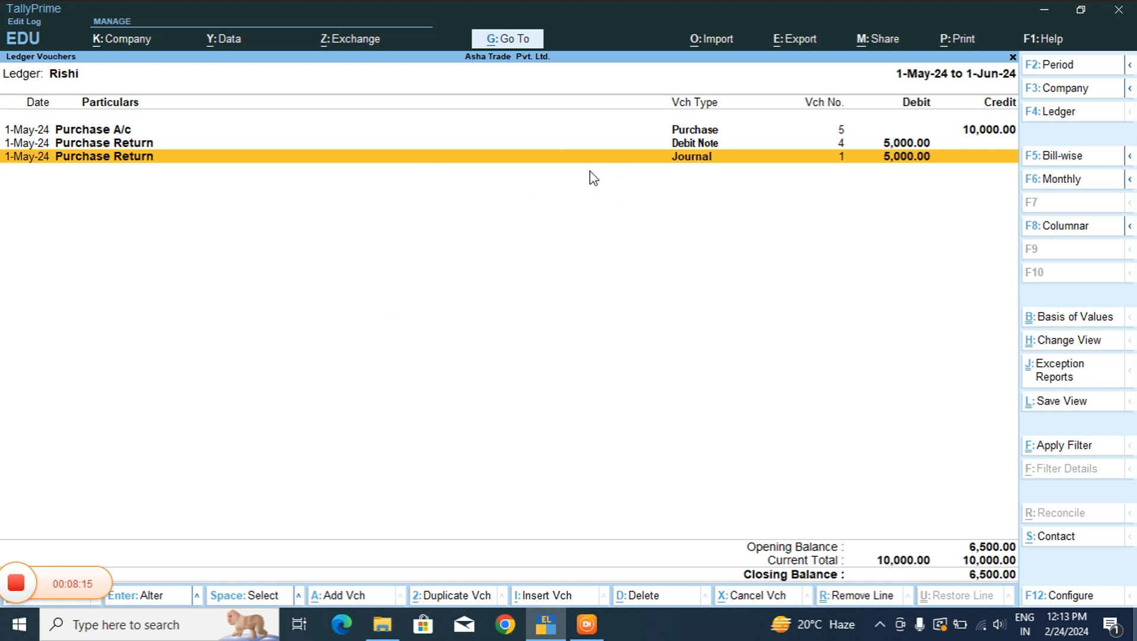
left_click(702, 147)
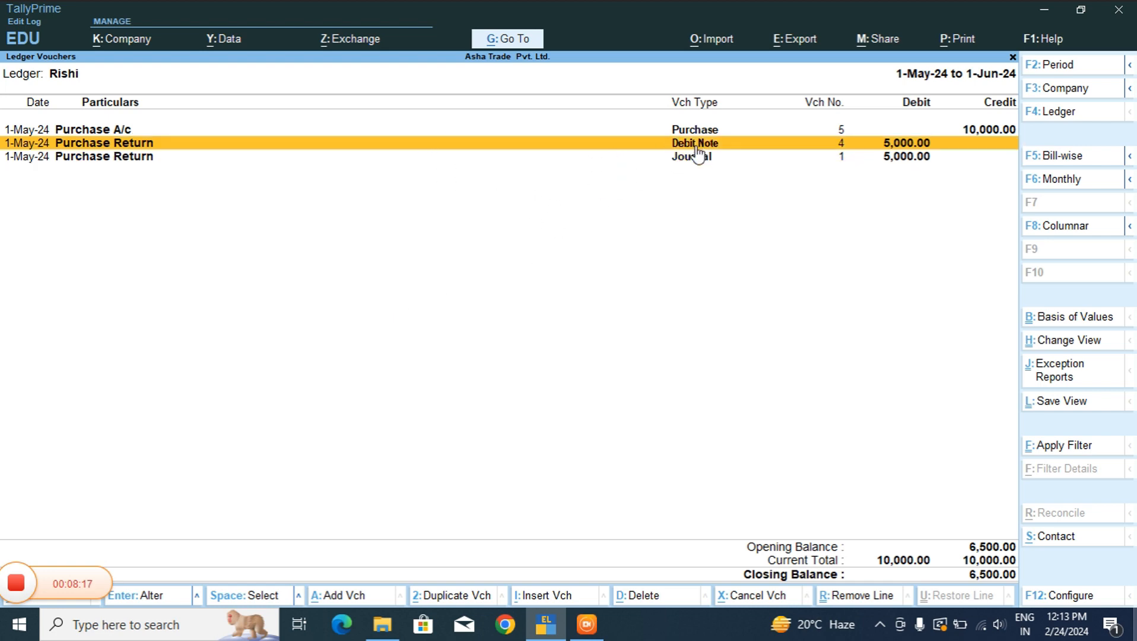
left_click(693, 160)
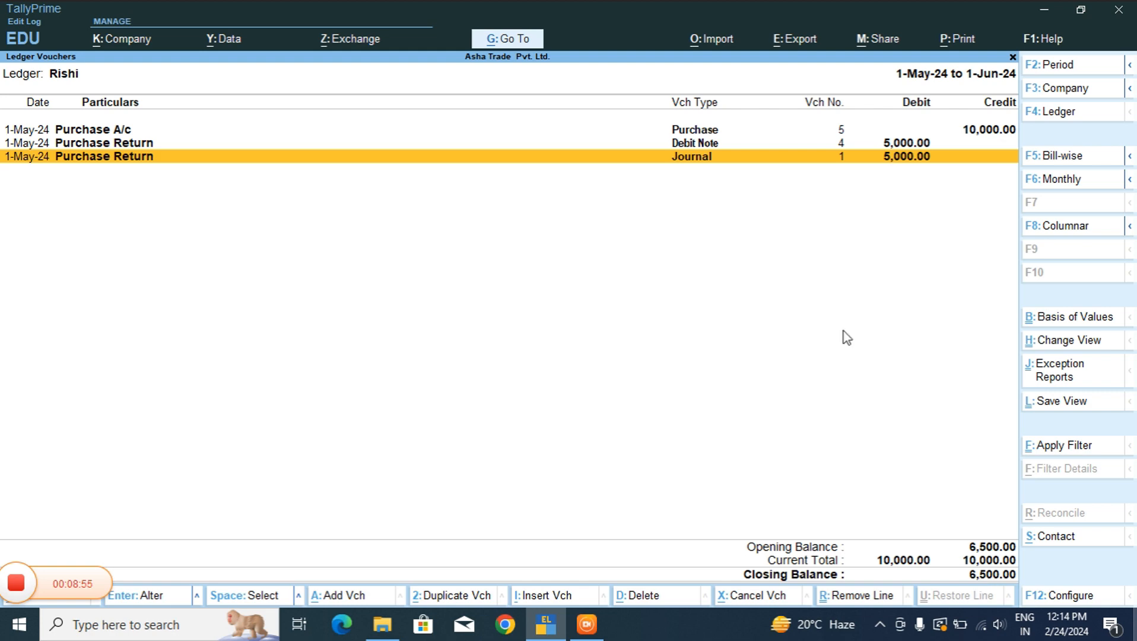
Open the 10,000.00 Purchase A/c voucher from the supplier's ledger and close it without changes
left_click(997, 132)
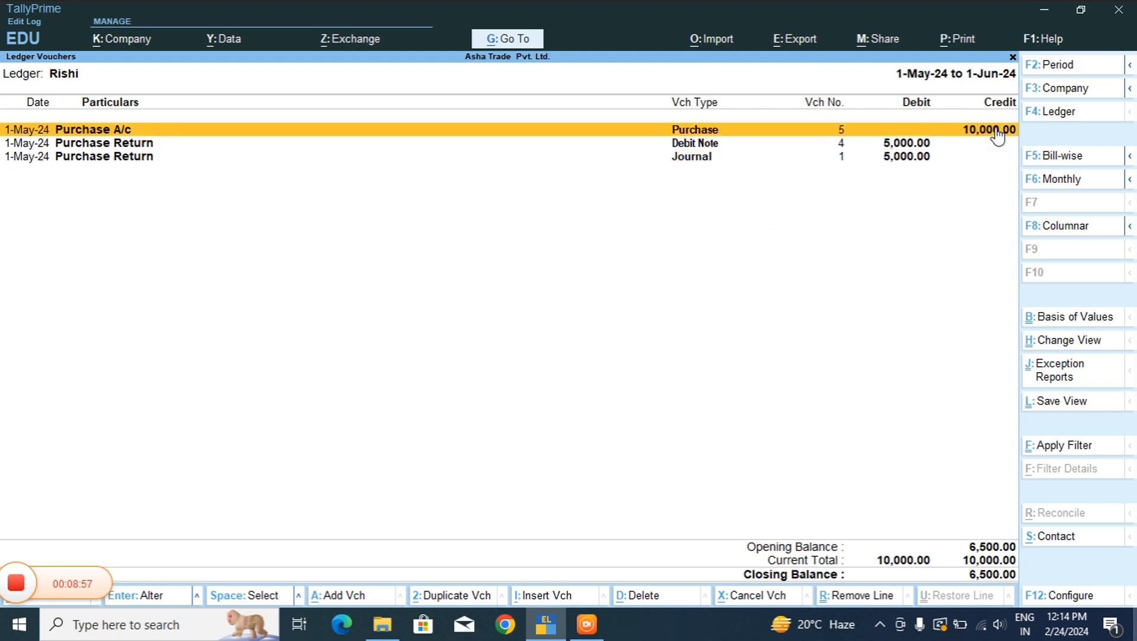
left_click(995, 128)
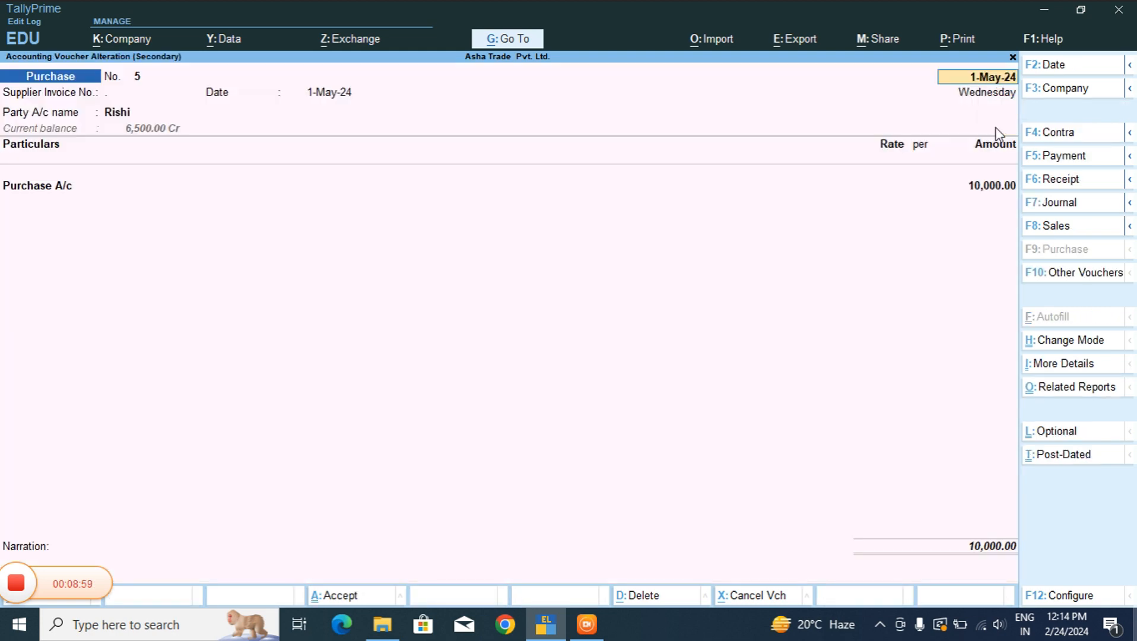
key("Escape")
key("Escape")
key("y")
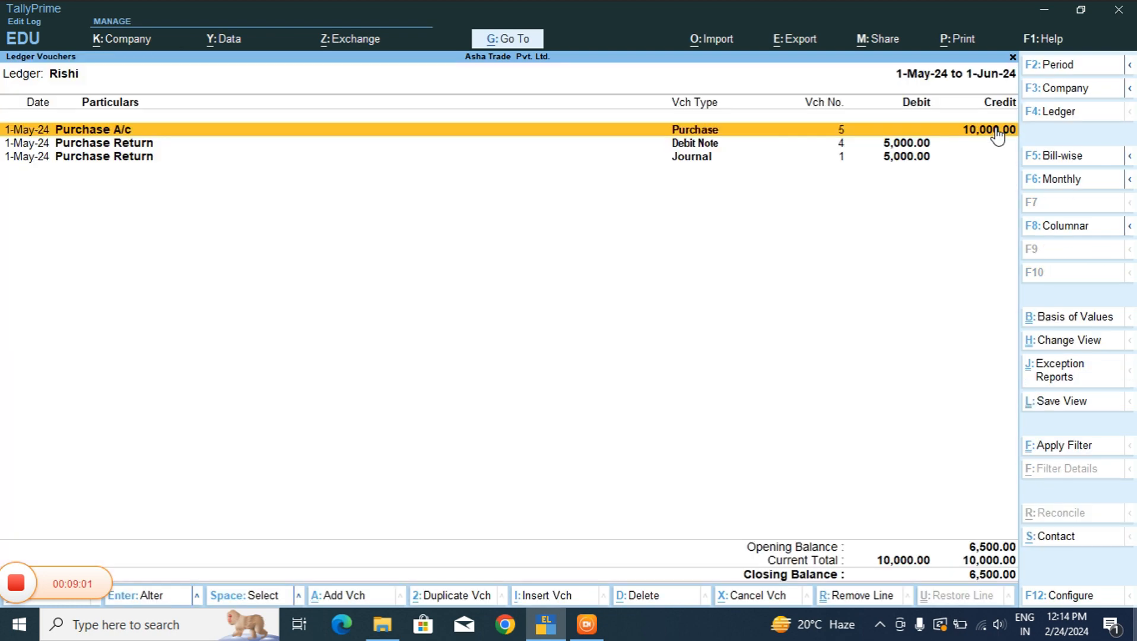
Close the supplier's ledger report and return to the Gateway of Tally
key("Escape")
key("Escape")
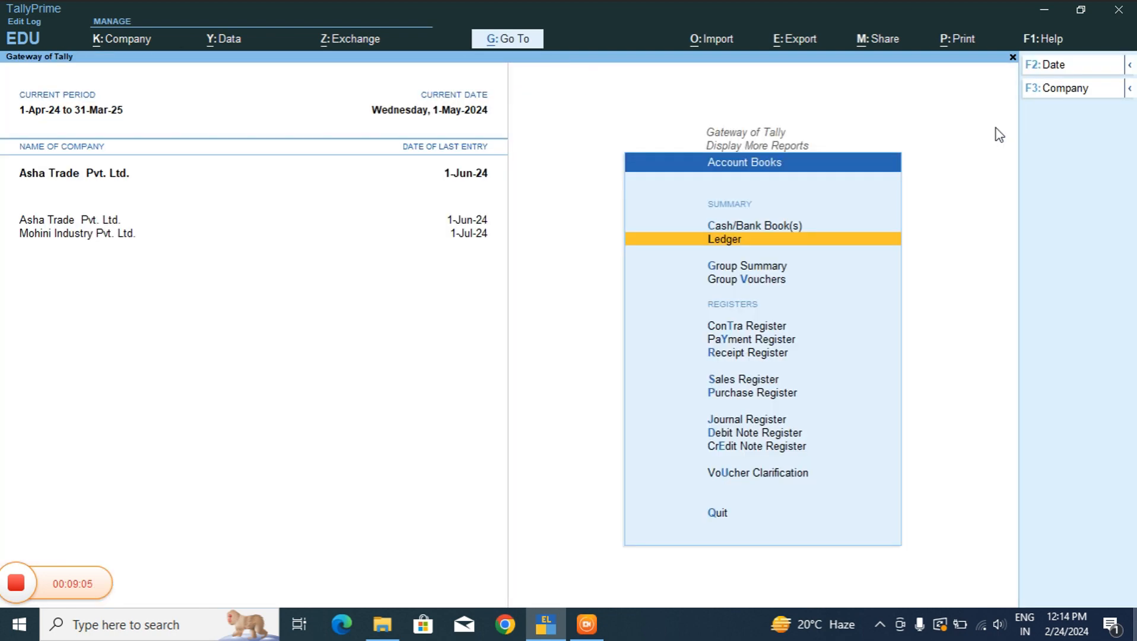
key("Escape")
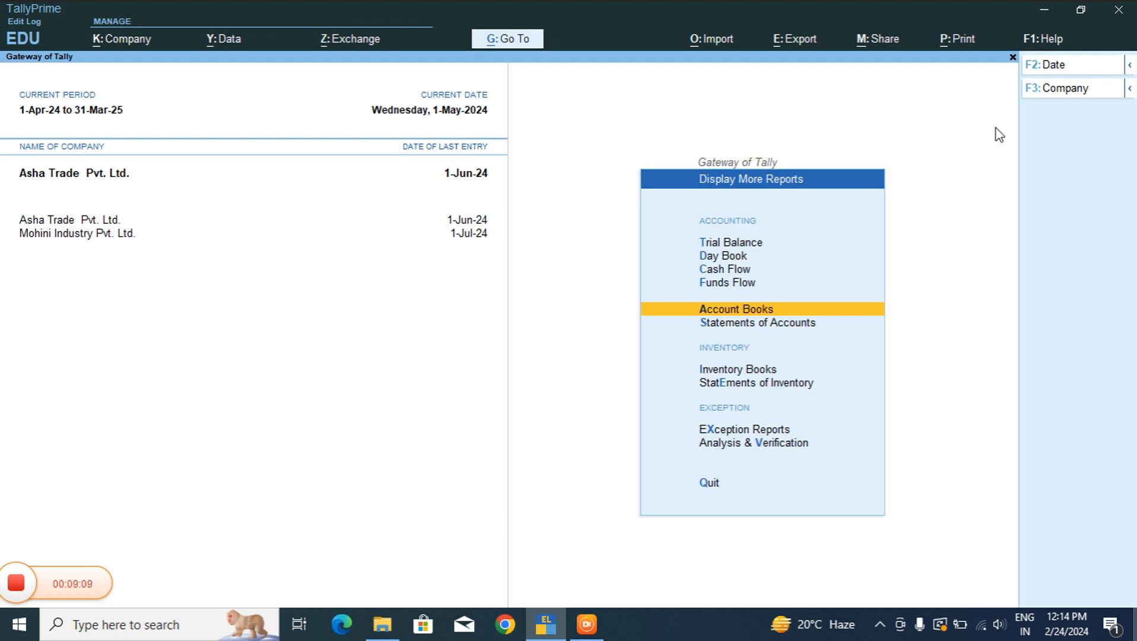
key("Escape")
key("Up")
key("Up")
key("Up")
key("Up")
key("Up")
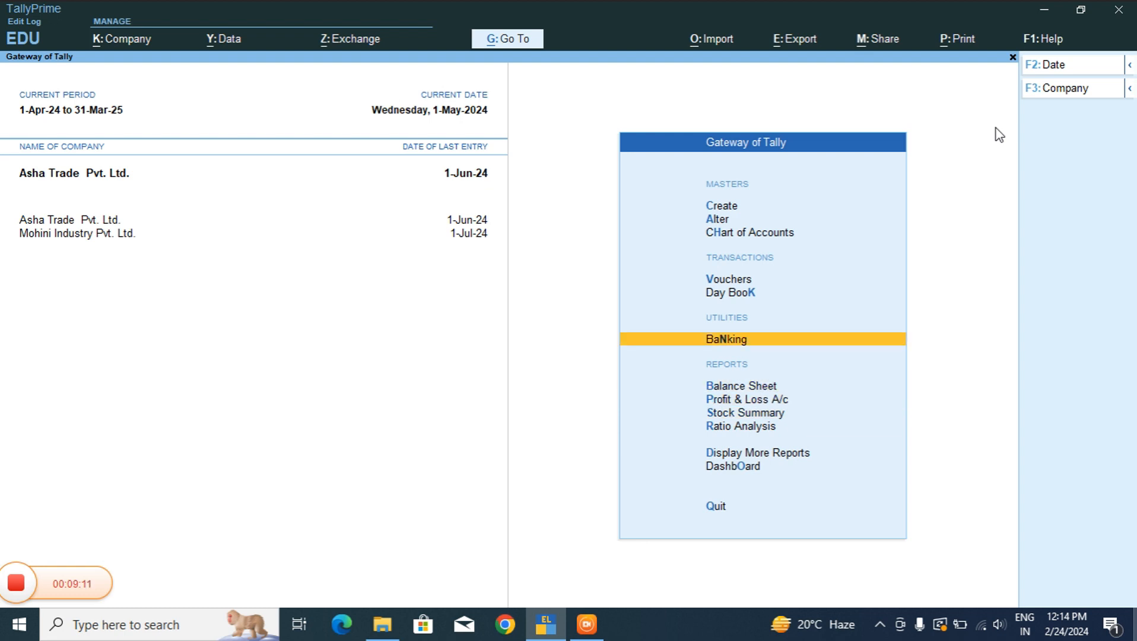
key("Up")
key("Up")
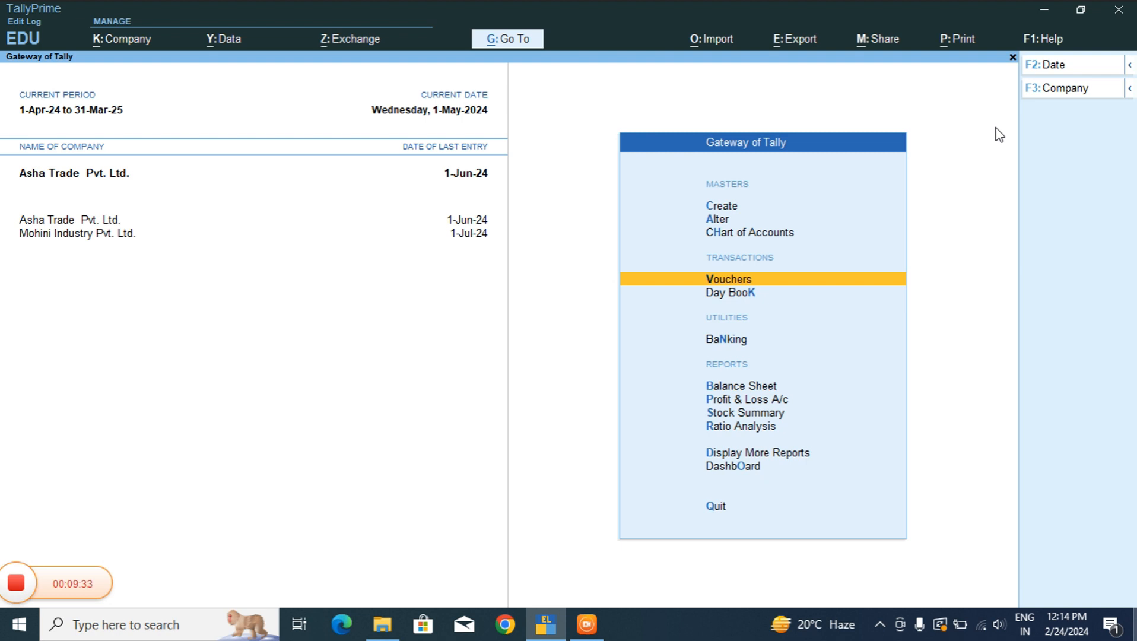
Open Account Books among the additional accounting reports
key("Down")
key("Down")
key("Down")
key("Down")
key("Down")
key("Down")
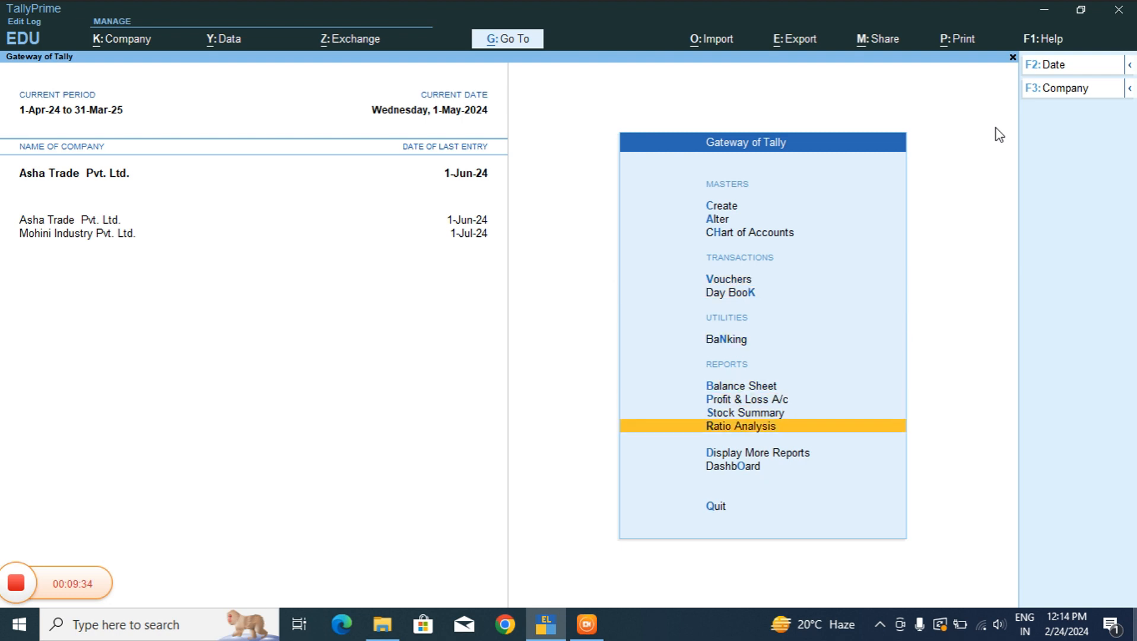
key("Down")
key("Return")
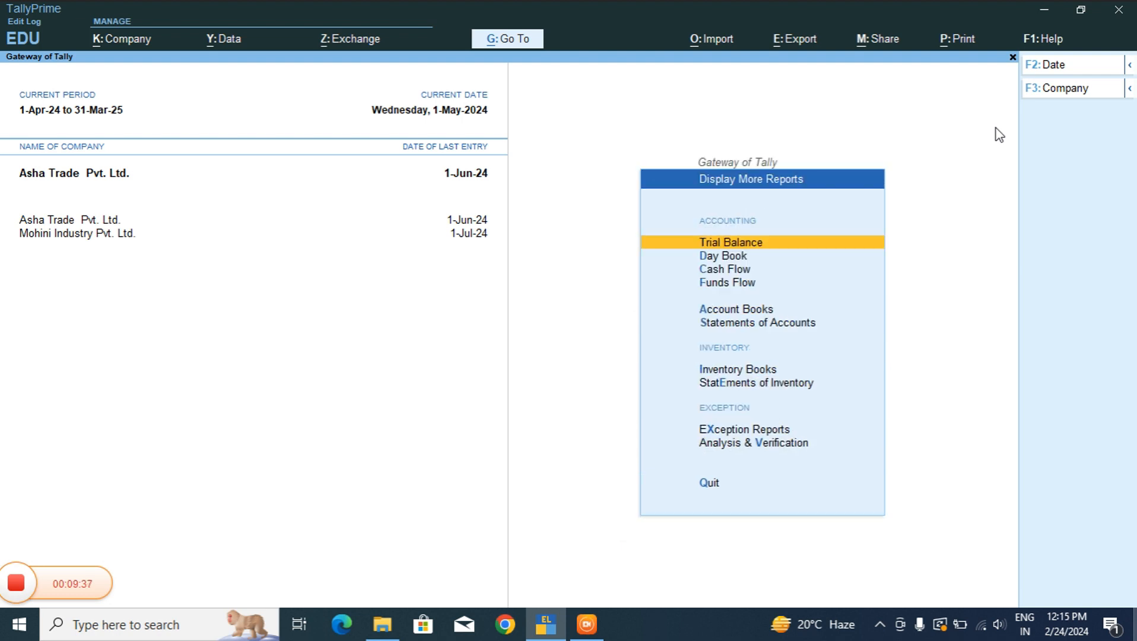
key("Down")
key("Down")
key("Down")
key("Down")
key("Return")
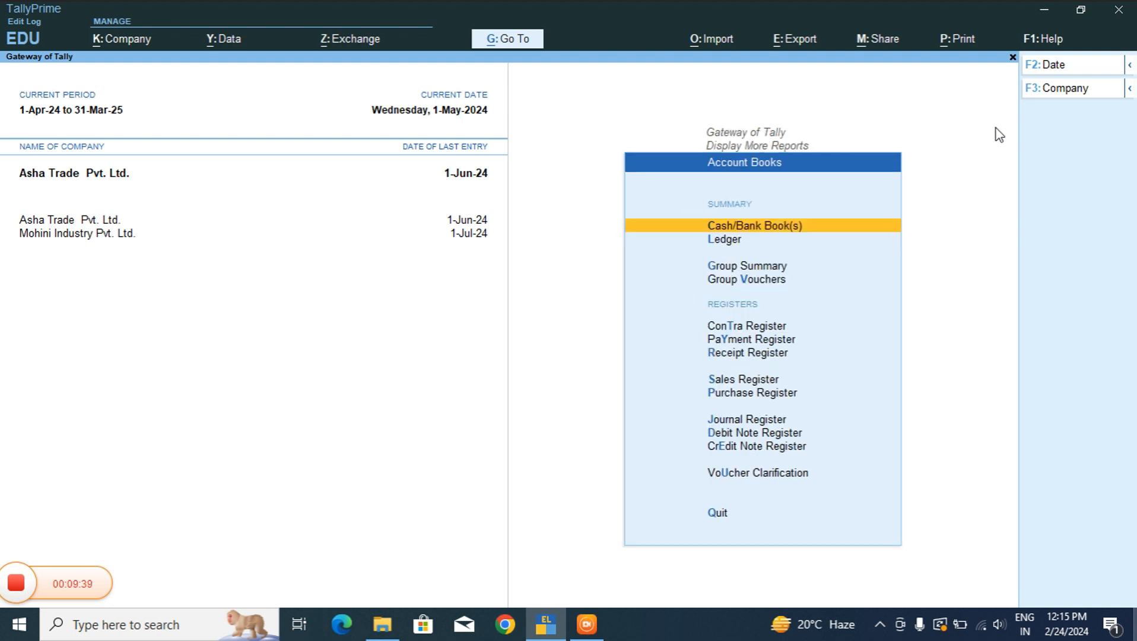
Open the Purchase Register from Account Books
key("Down")
key("Down")
key("Down")
key("Down")
key("Down")
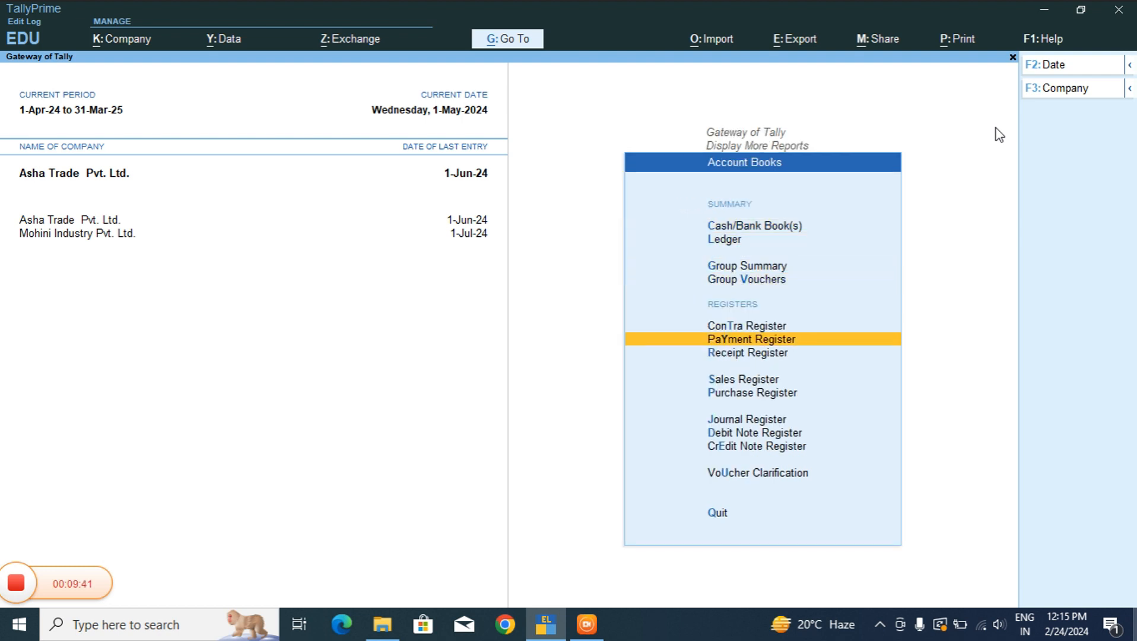
key("Down")
key("Down")
key("Down")
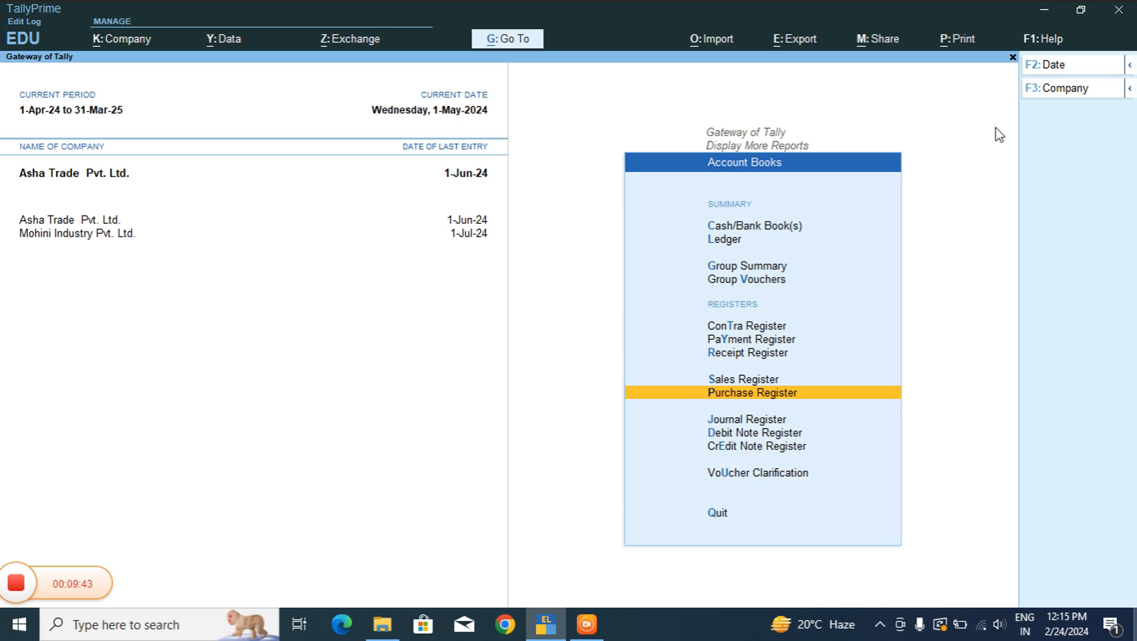
key("Down")
key("Down")
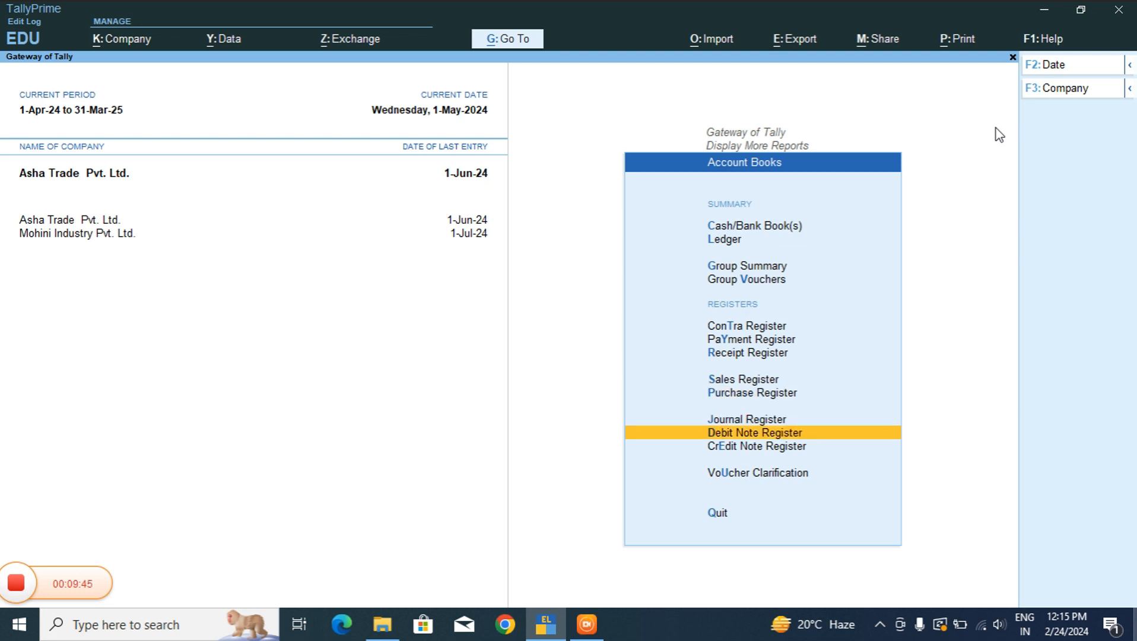
key("Up")
key("Up")
key("Up")
key("Down")
key("Down")
key("Down")
key("Up")
key("Up")
key("Return")
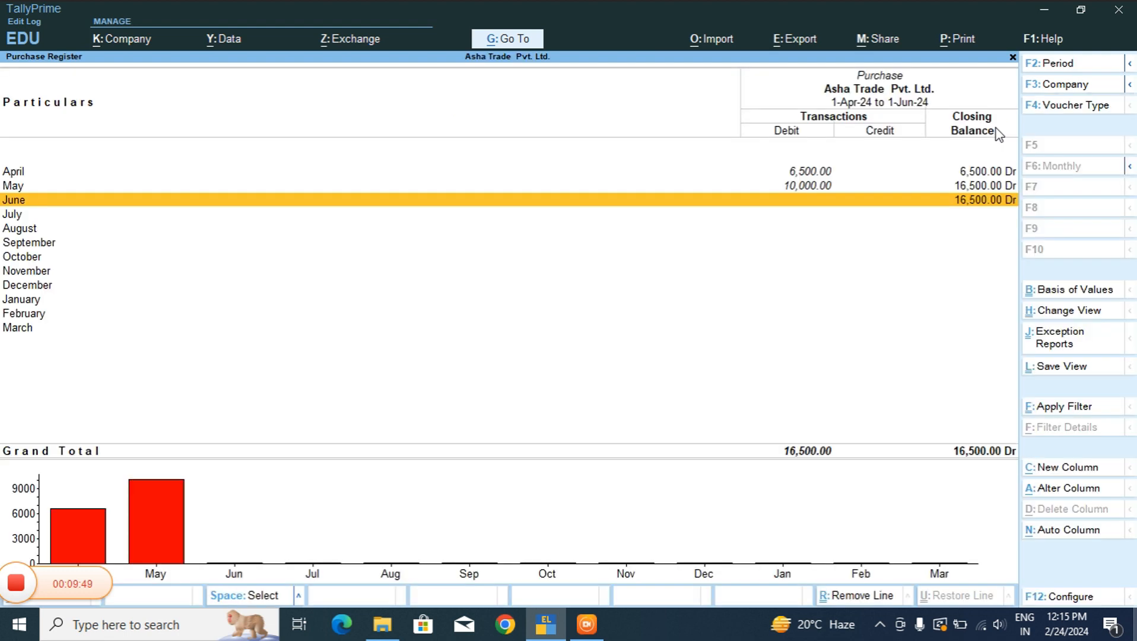
Open June's purchase voucher list, show it for 1-5-2024 instead, and return to Account Books after reviewing the purchase entry
key("Return")
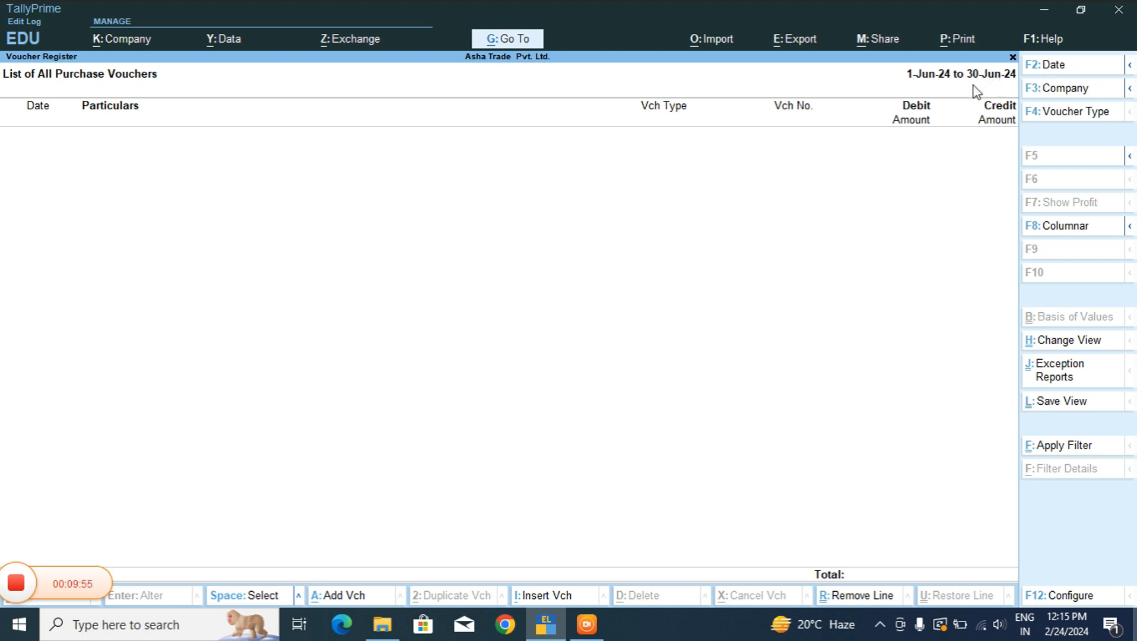
key("F2")
type("1")
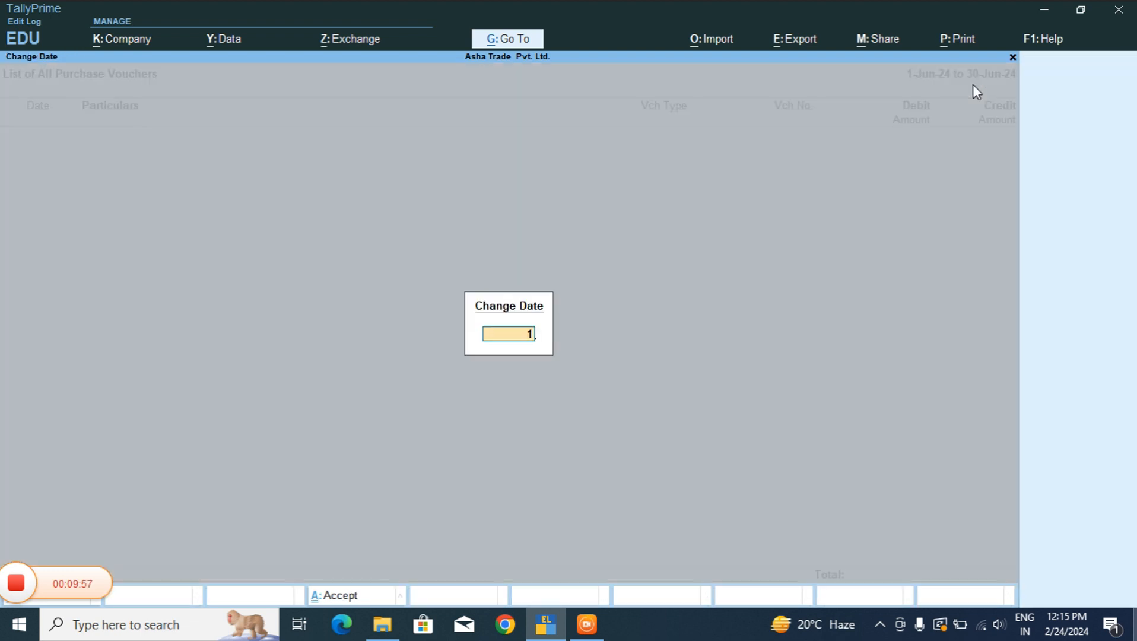
type("-5-2024")
key("Return")
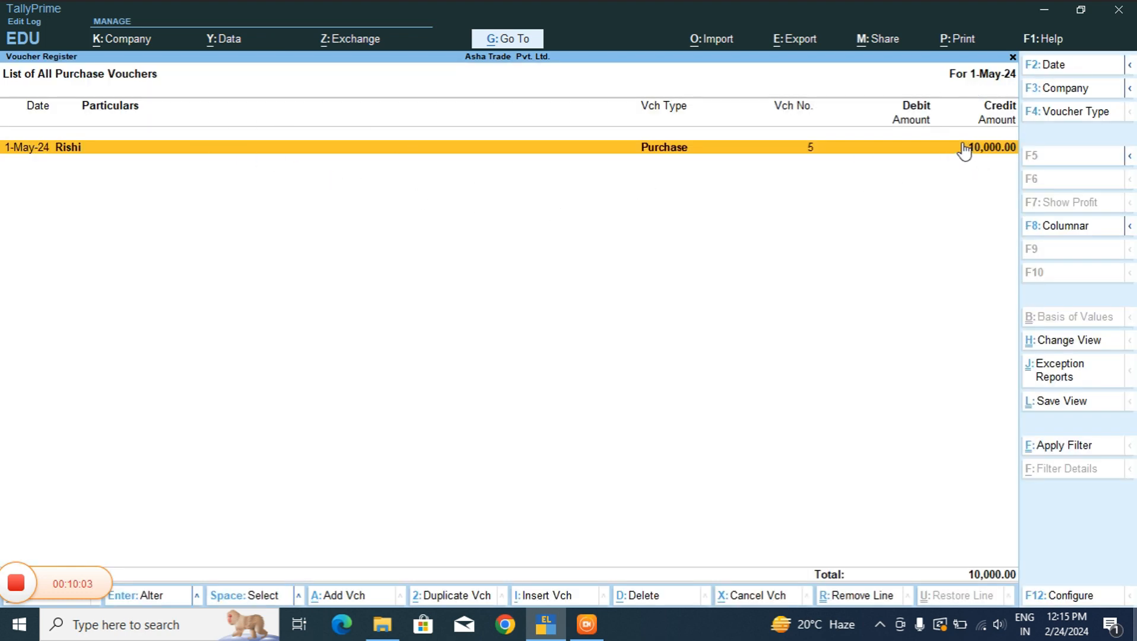
key("Escape")
key("Escape")
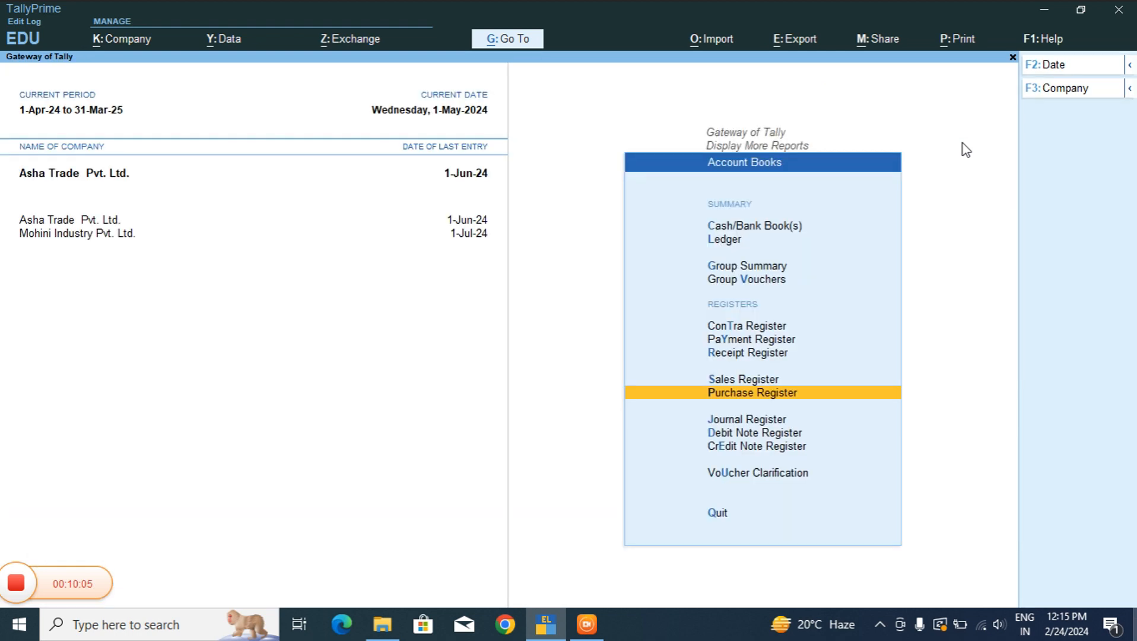
Review May's journal vouchers in the Journal Register and return to Account Books
key("Return")
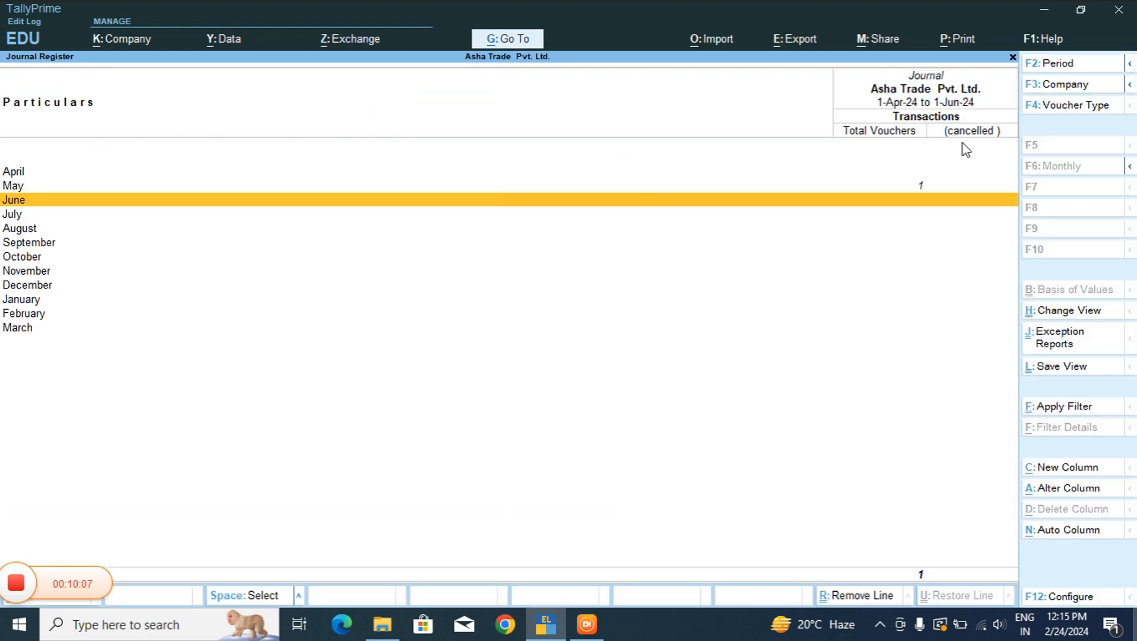
key("Up")
key("Return")
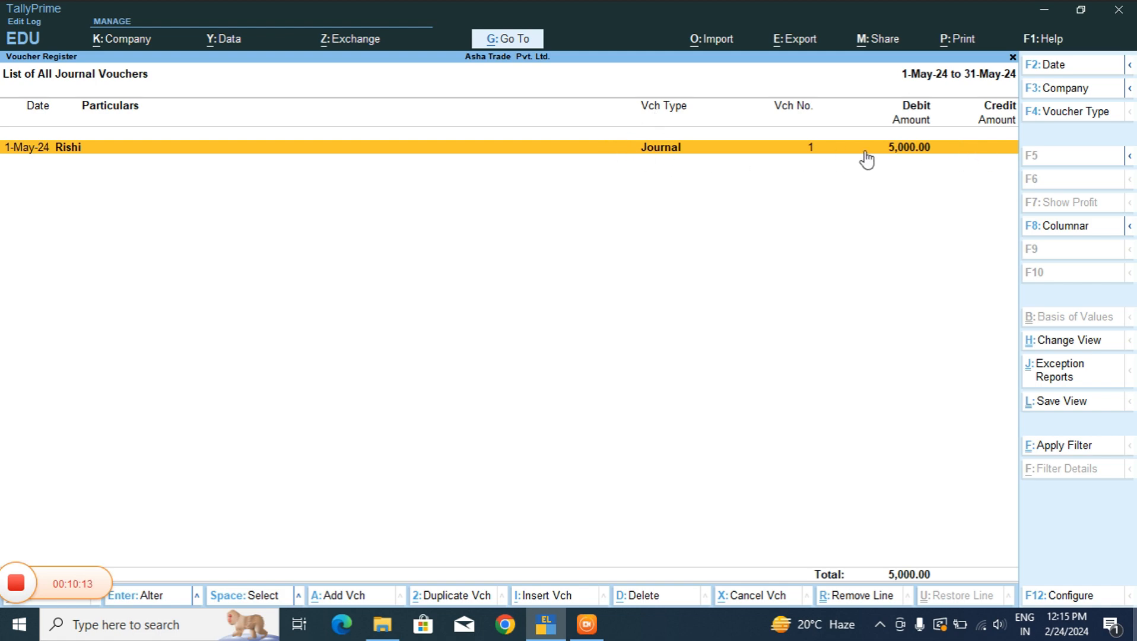
key("Escape")
key("Escape")
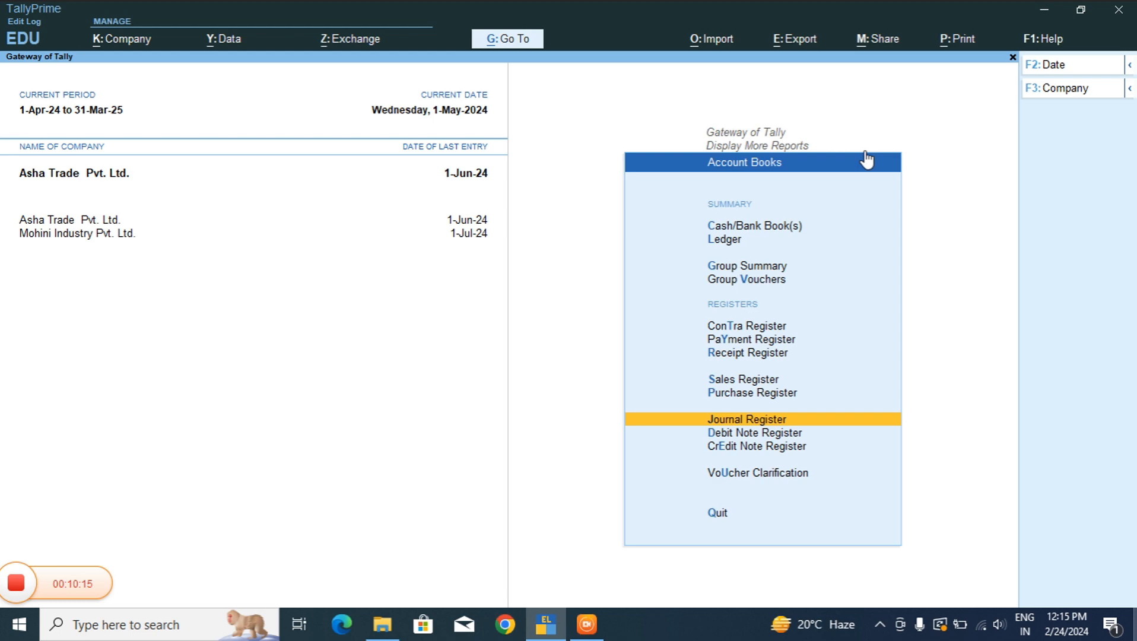
Open May's voucher list in the Debit Note Register to review the purchase return entry
key("Down")
key("Return")
key("Up")
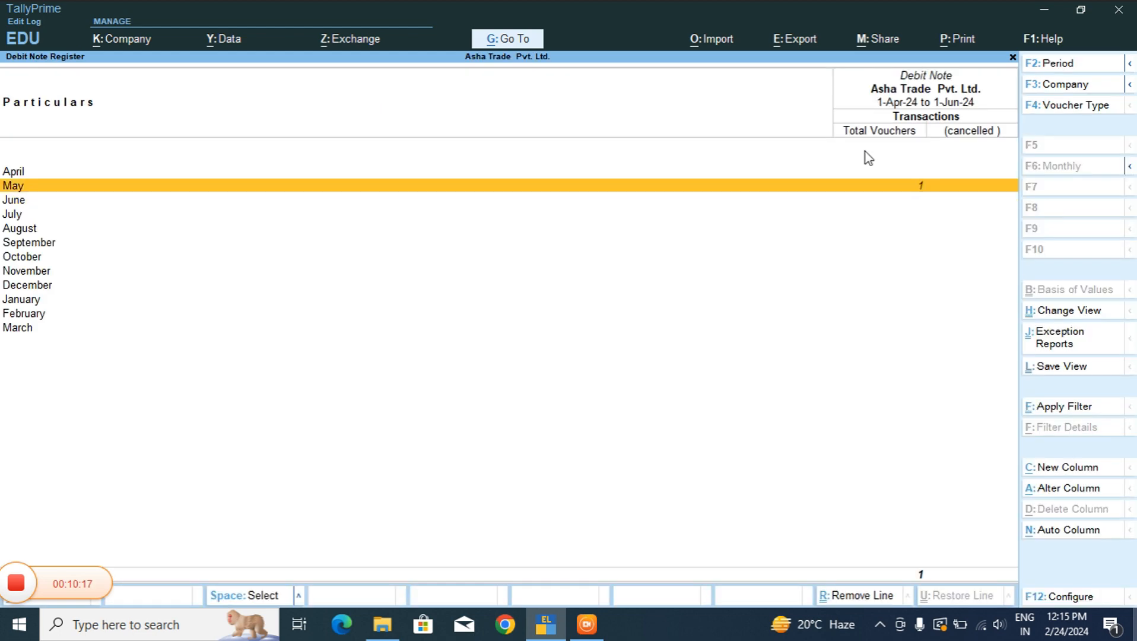
key("Return")
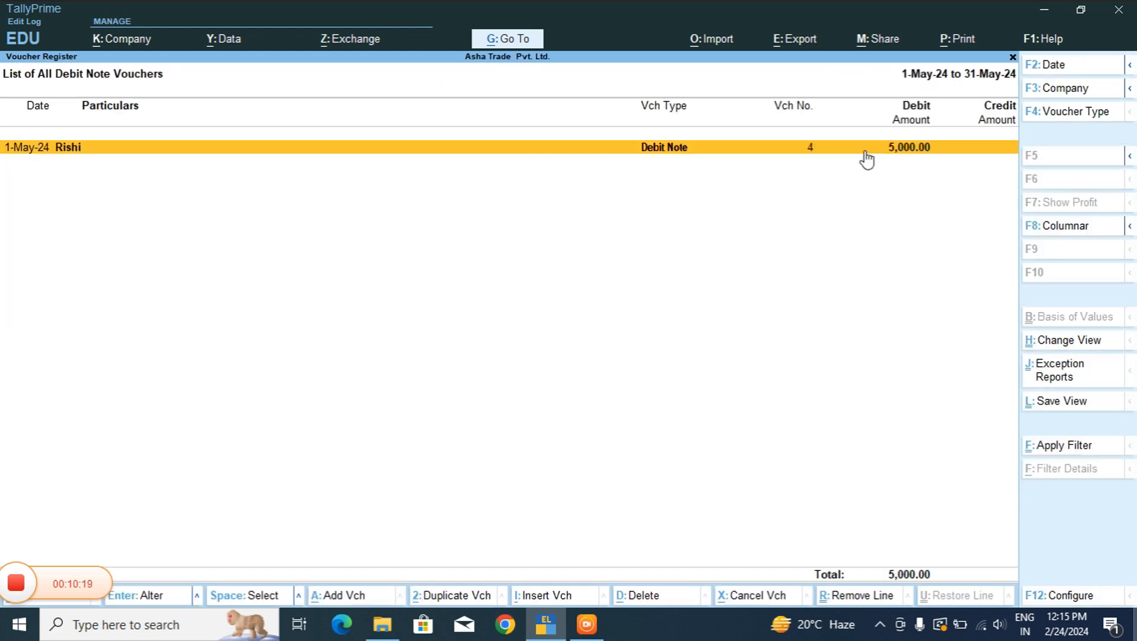
Close the debit note voucher list and all report levels back to the Gateway of Tally
key("Escape")
key("Escape")
key("Escape")
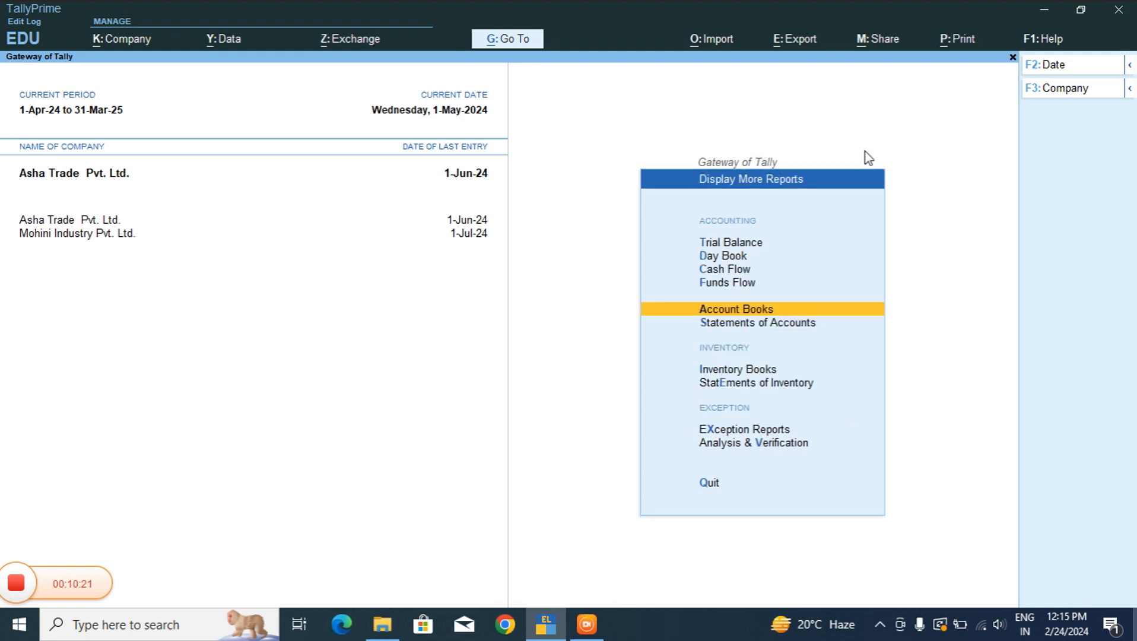
key("Escape")
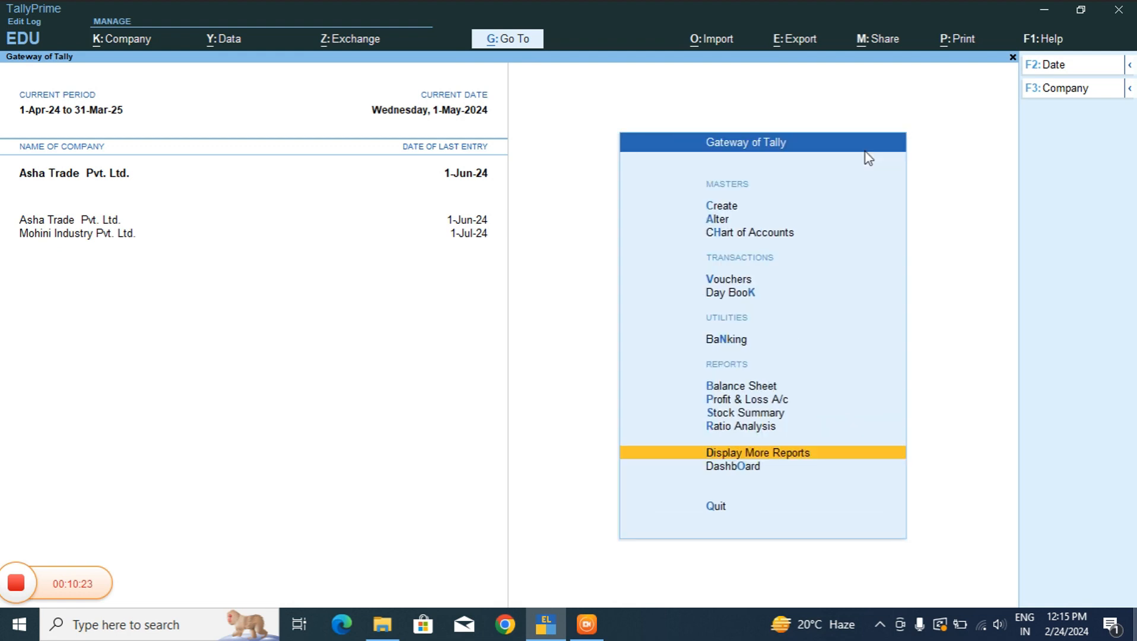